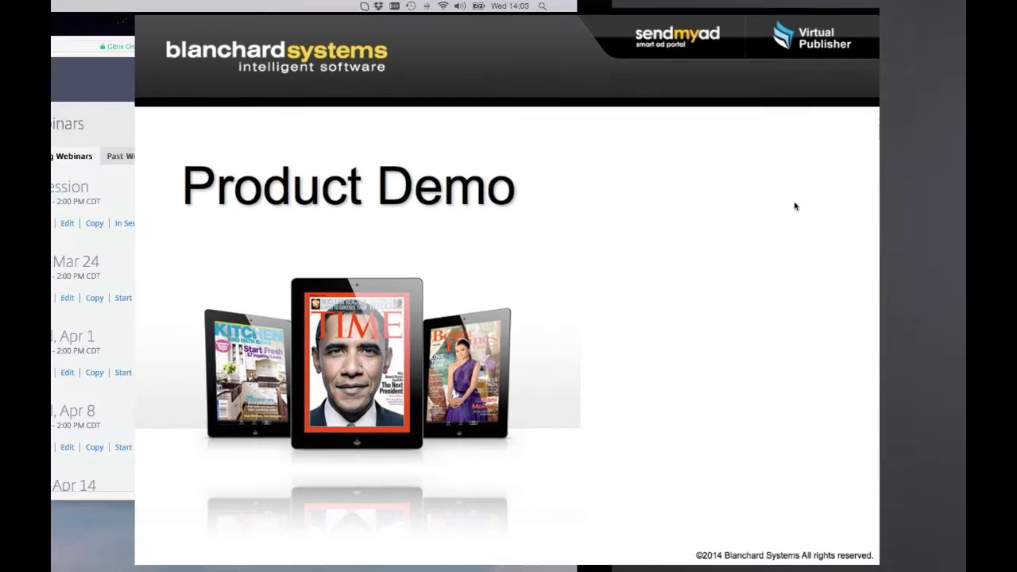
Hide Preview and Safari and switch to the Virtual Publisher Book Plan in Chrome
{"action": "key", "text": "super+q"}
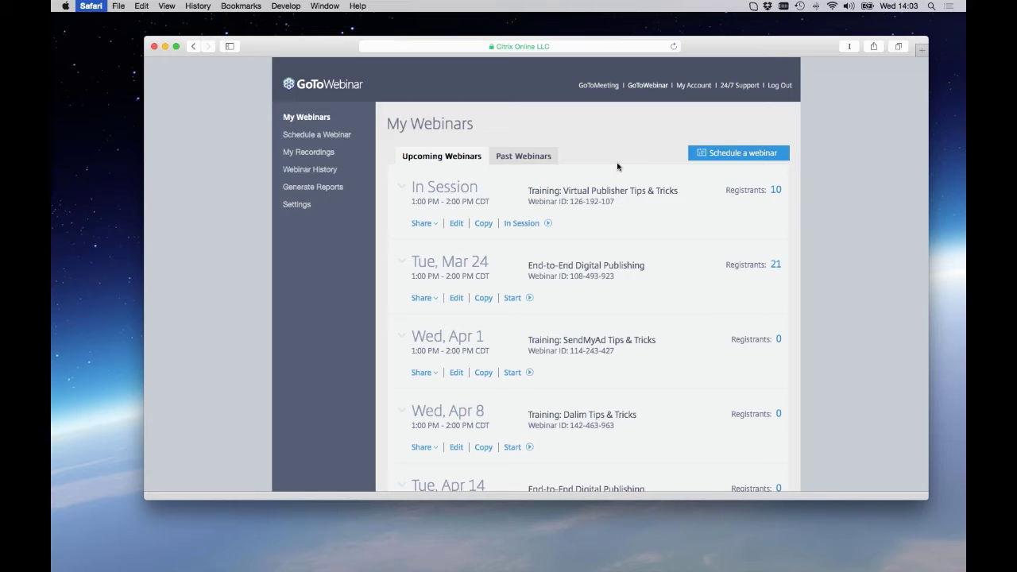
{"action": "key", "text": "super+q"}
{"action": "key", "text": "super+Tab"}
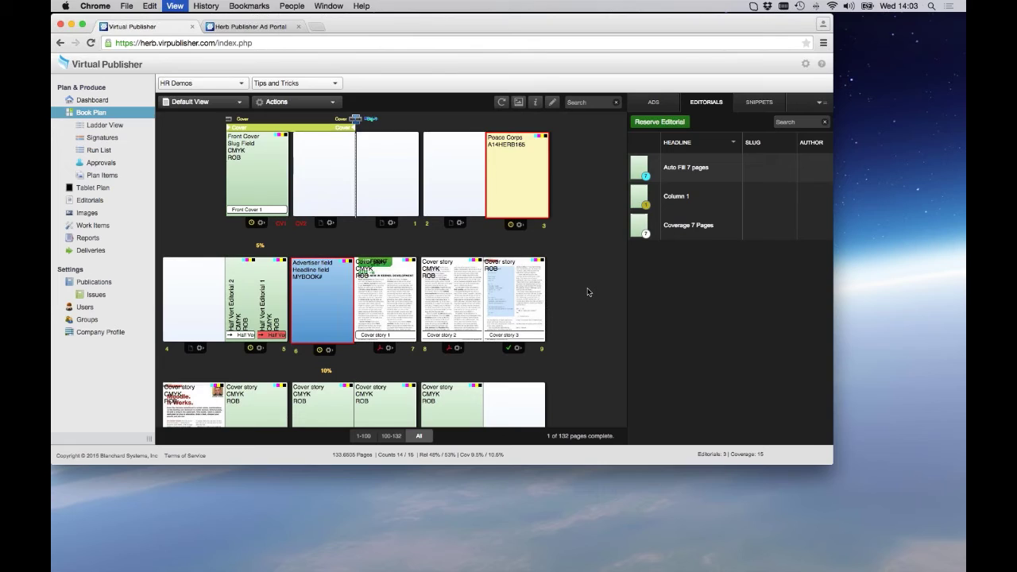
Show the Book Plan full screen at its 100-132 page range
{"action": "key", "text": "ctrl+super+f"}
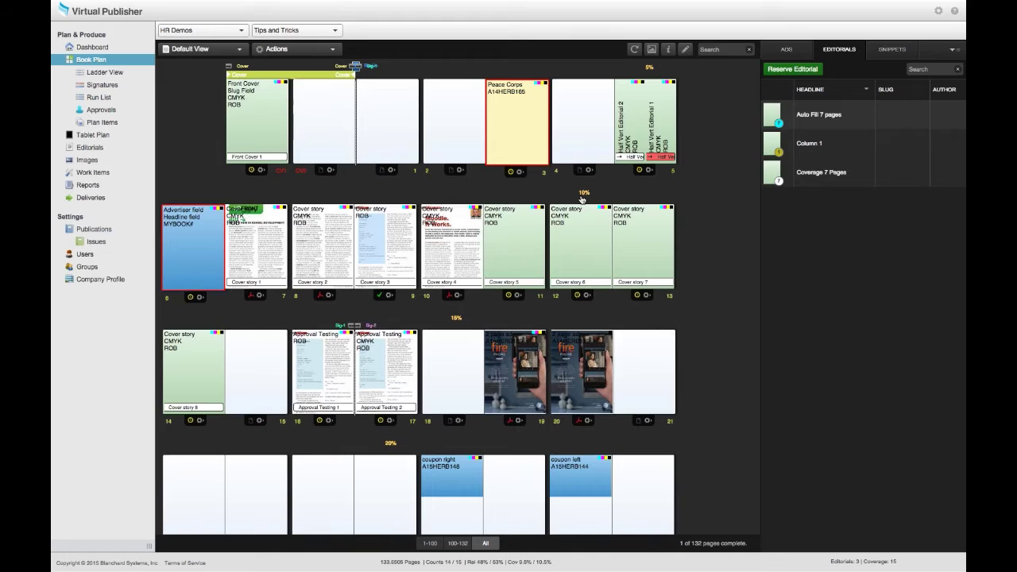
{"action": "left_click", "coordinate": [461, 546]}
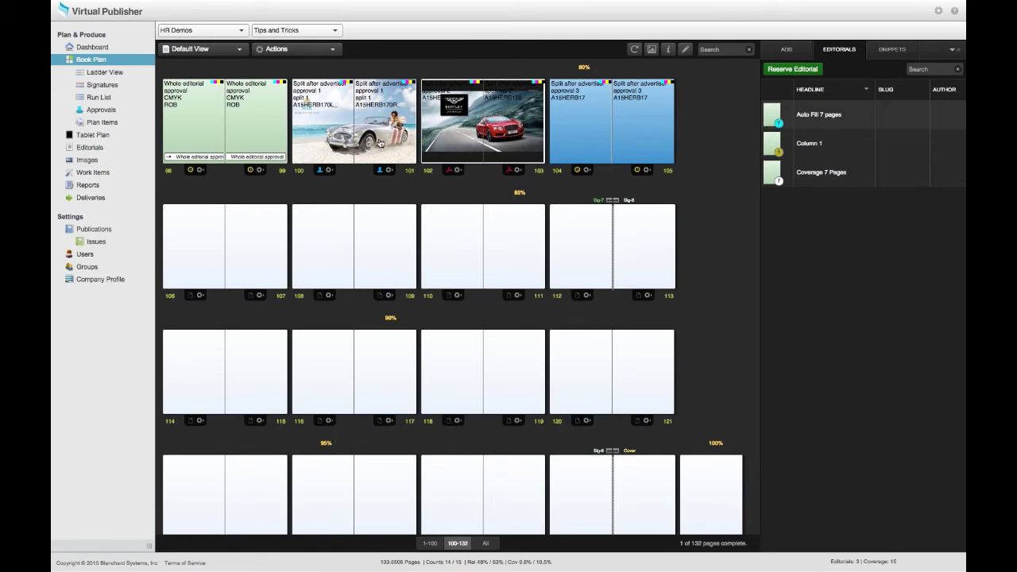
Go to the Publications list and open HR Demos for editing
{"action": "left_click", "coordinate": [101, 232]}
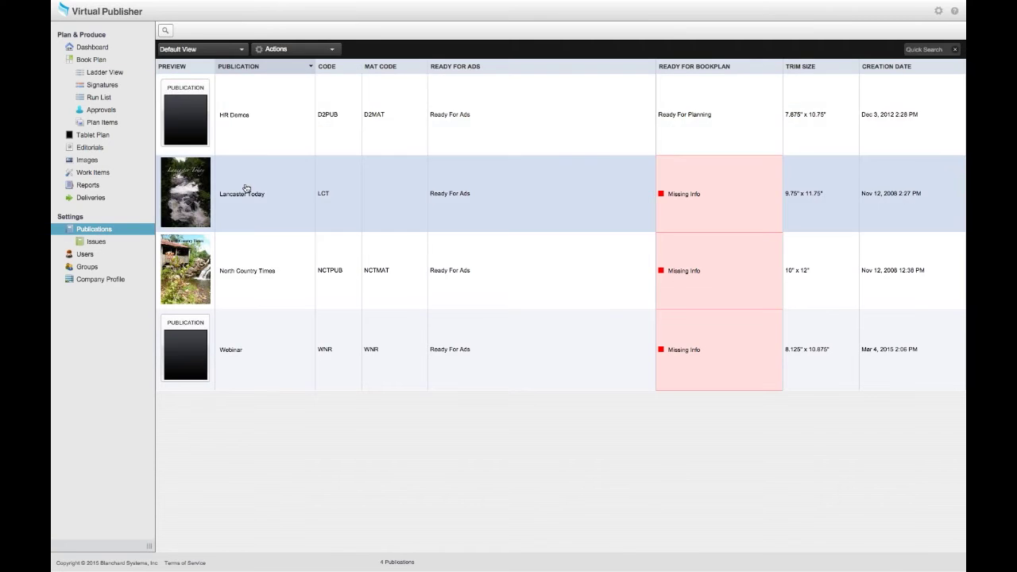
{"action": "left_click", "coordinate": [243, 111]}
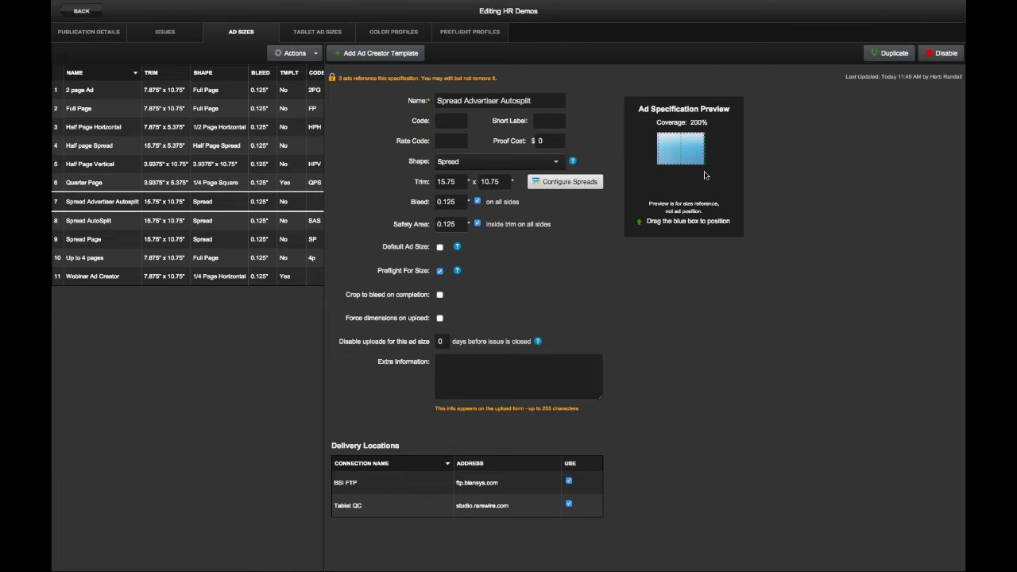
{"action": "left_click", "coordinate": [573, 183]}
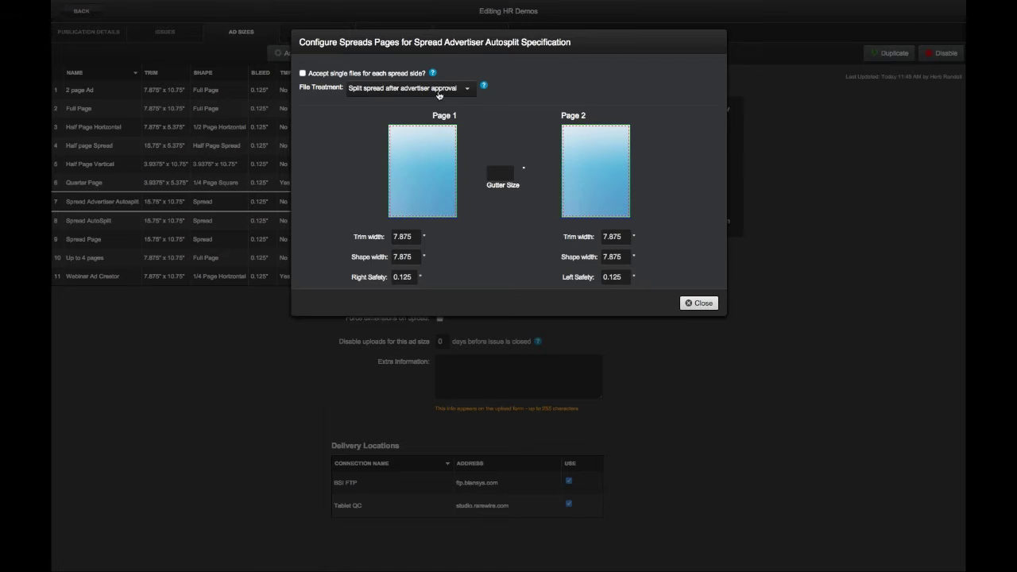
{"action": "left_click", "coordinate": [439, 93]}
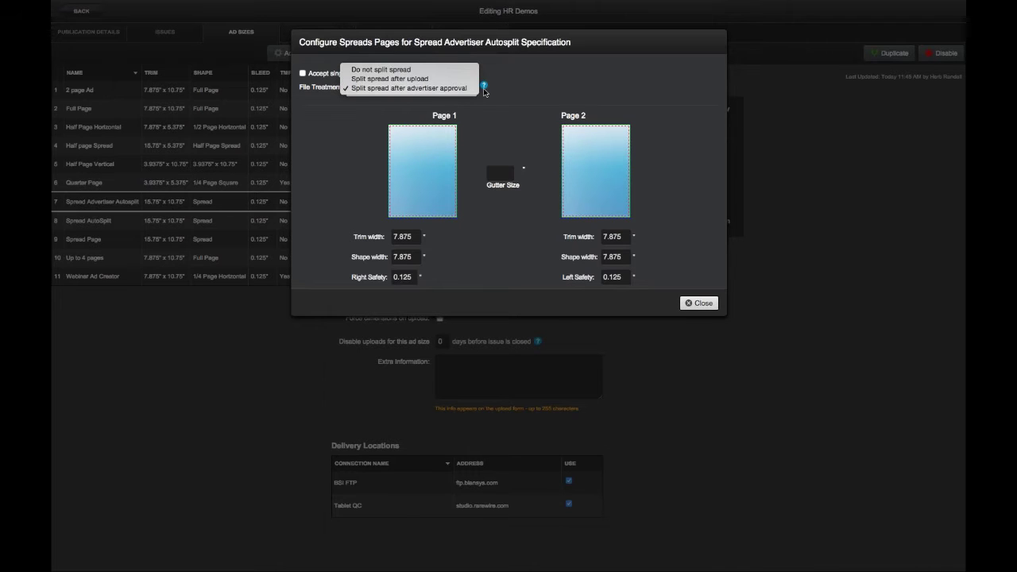
{"action": "left_click", "coordinate": [561, 83]}
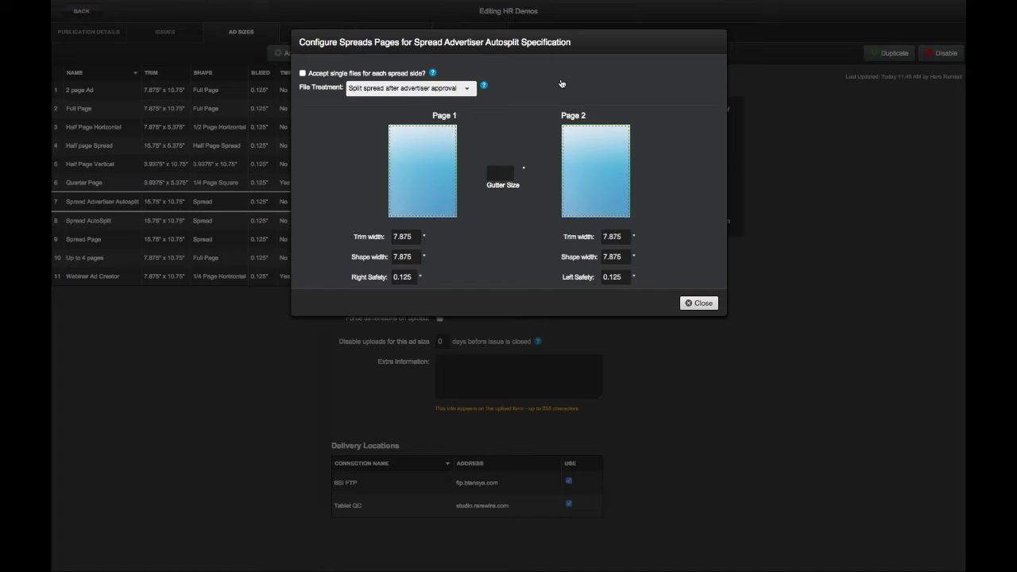
Close the spread configuration and return to the Book Plan at pages 100-132
{"action": "left_click", "coordinate": [713, 305]}
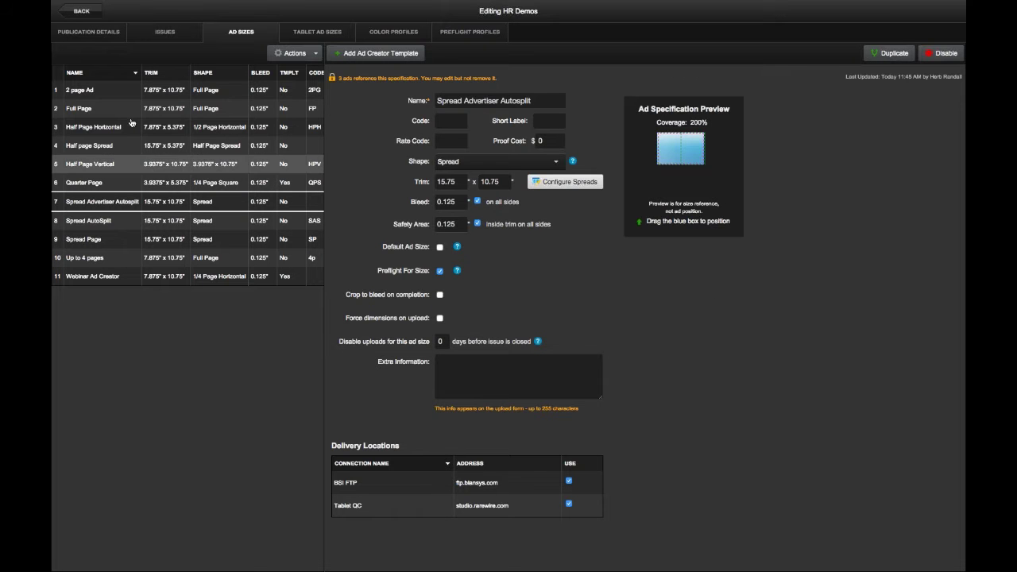
{"action": "left_click", "coordinate": [78, 13]}
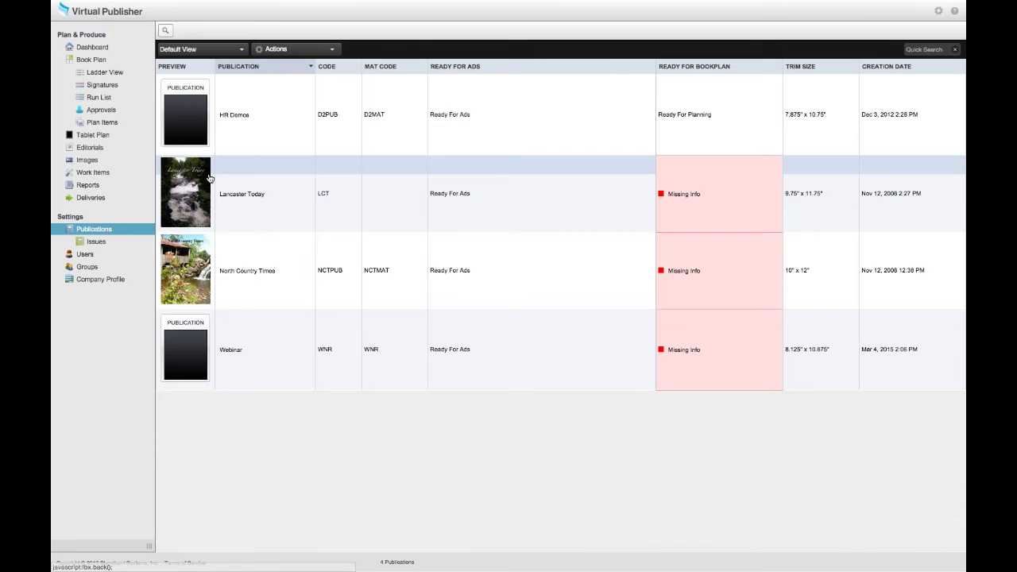
{"action": "left_click", "coordinate": [90, 62]}
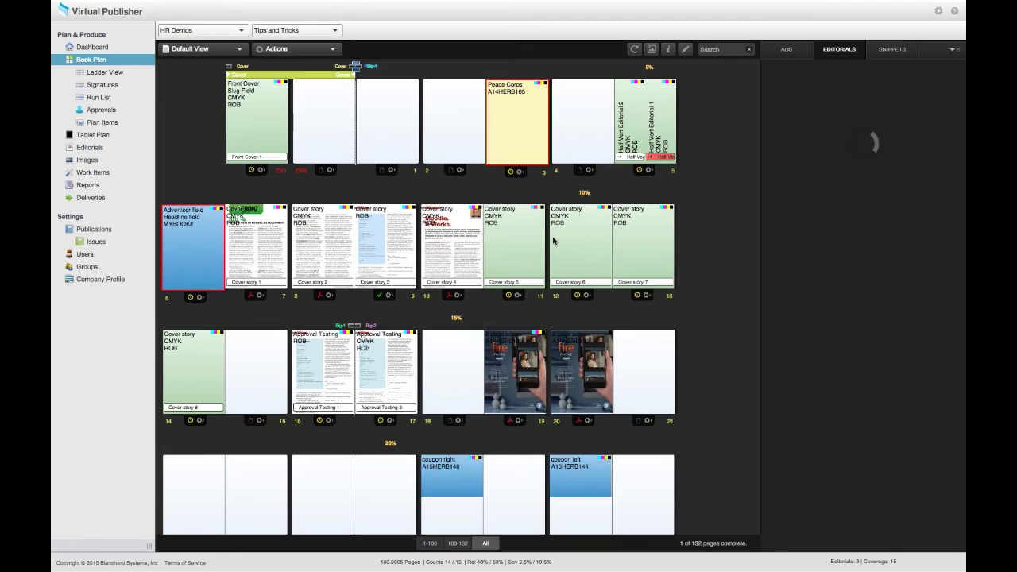
{"action": "left_click", "coordinate": [458, 544]}
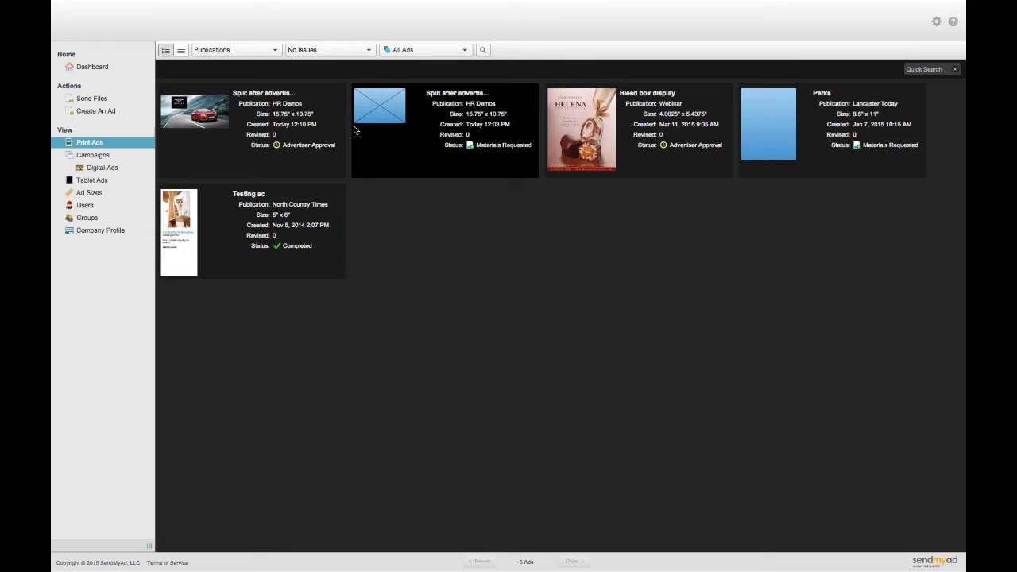
Open the Bentley spread ad from Print Ads and scroll through its warnings
{"action": "left_click", "coordinate": [90, 69]}
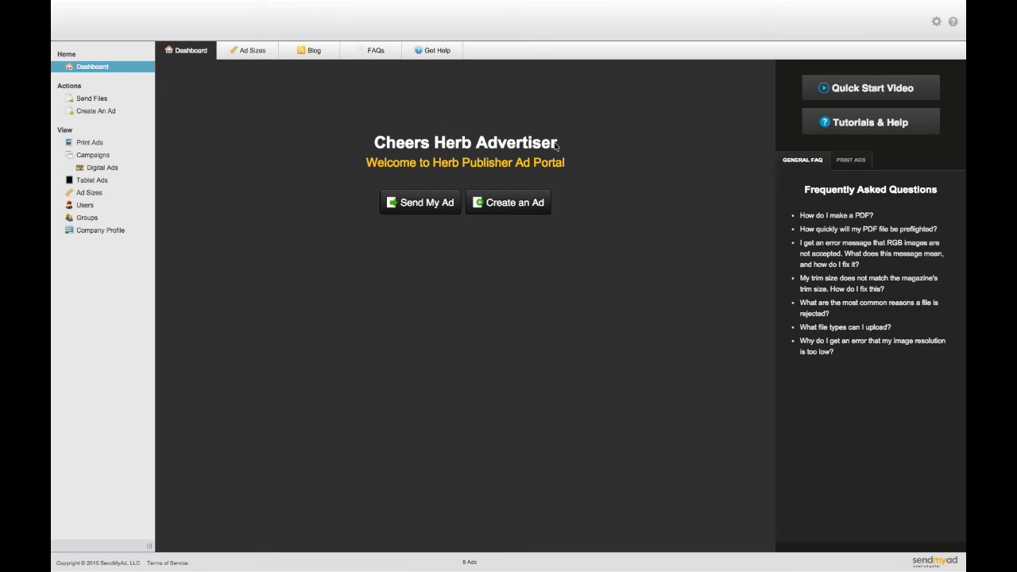
{"action": "left_click", "coordinate": [87, 143]}
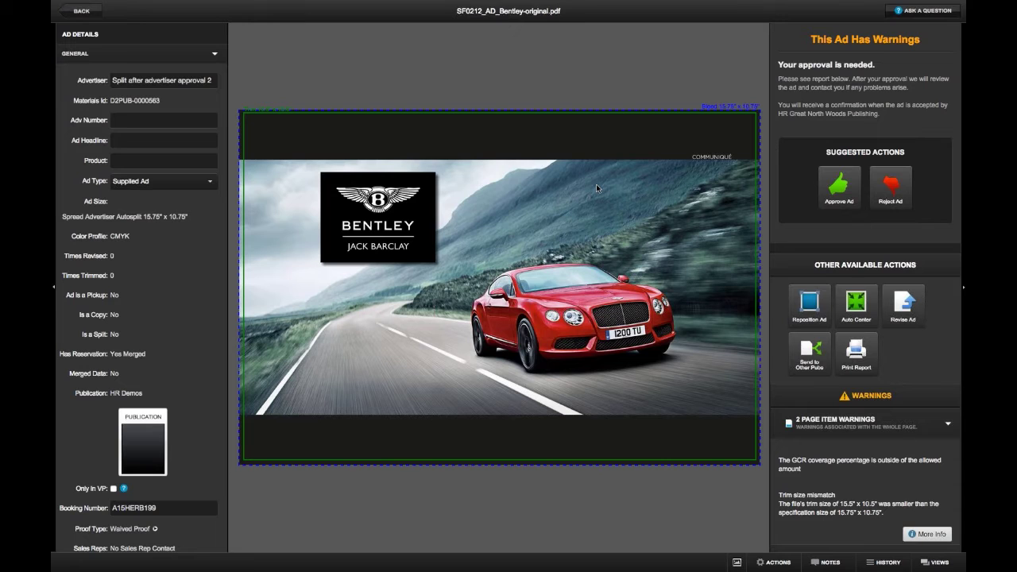
{"action": "scroll", "coordinate": [894, 393], "scroll_direction": "down", "scroll_amount": 2}
{"action": "scroll", "coordinate": [894, 393], "scroll_direction": "up", "scroll_amount": 2}
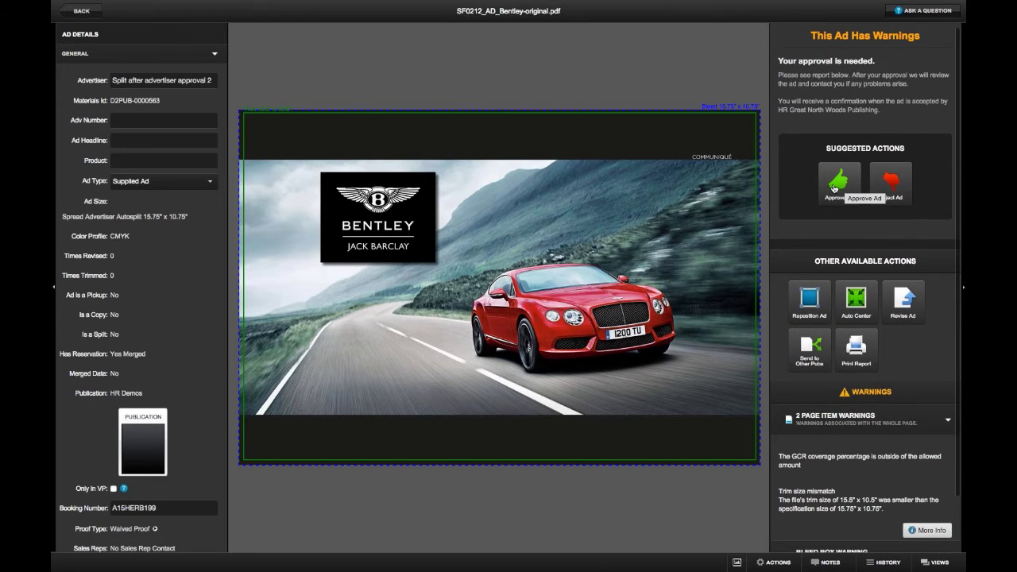
Approve the Bentley spread ad as the advertiser
{"action": "left_click", "coordinate": [834, 189]}
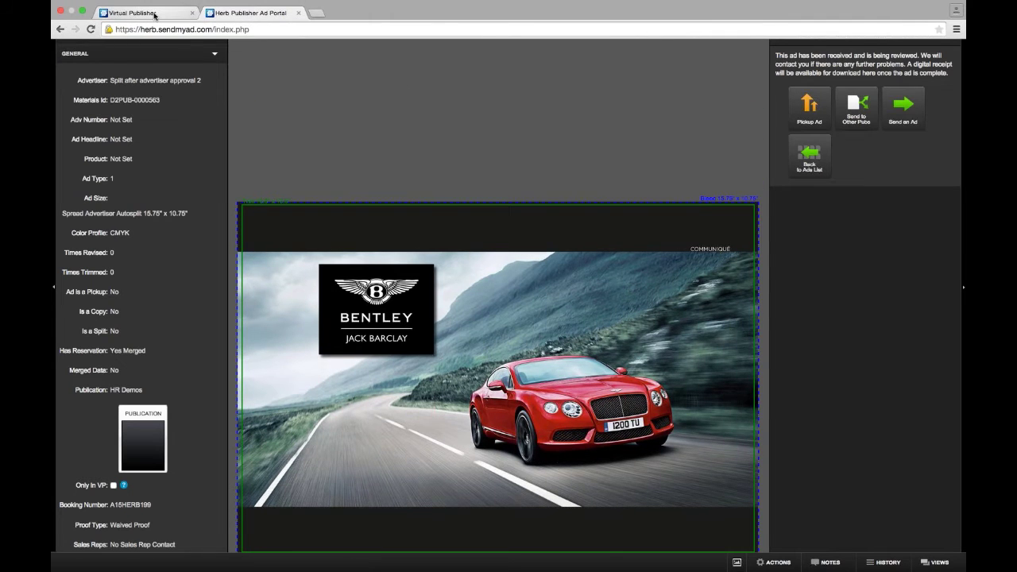
Refresh the Virtual Publisher Book Plan and open the Bentley spread on pages 102–103
{"action": "left_click", "coordinate": [153, 14]}
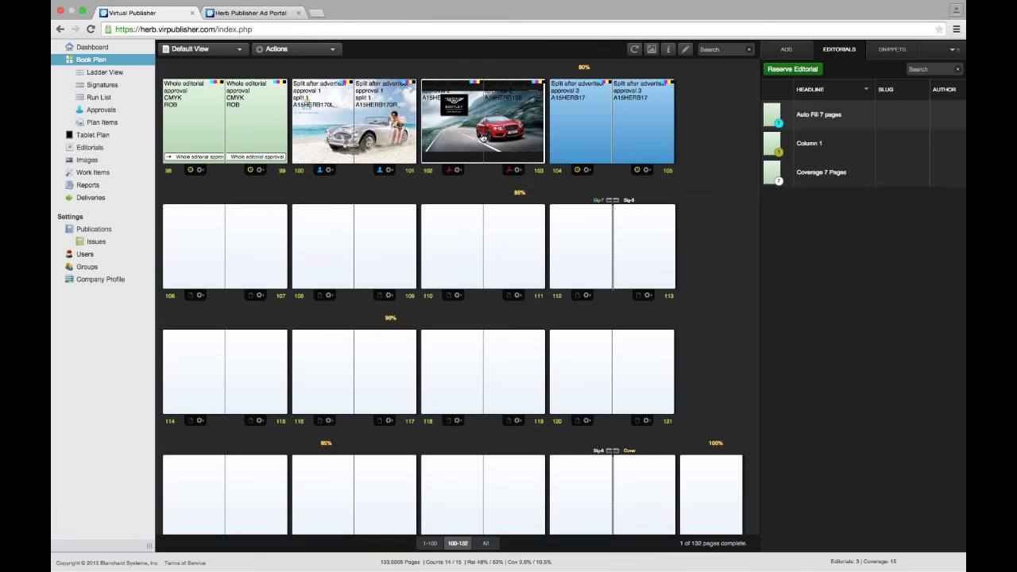
{"action": "left_click", "coordinate": [635, 50]}
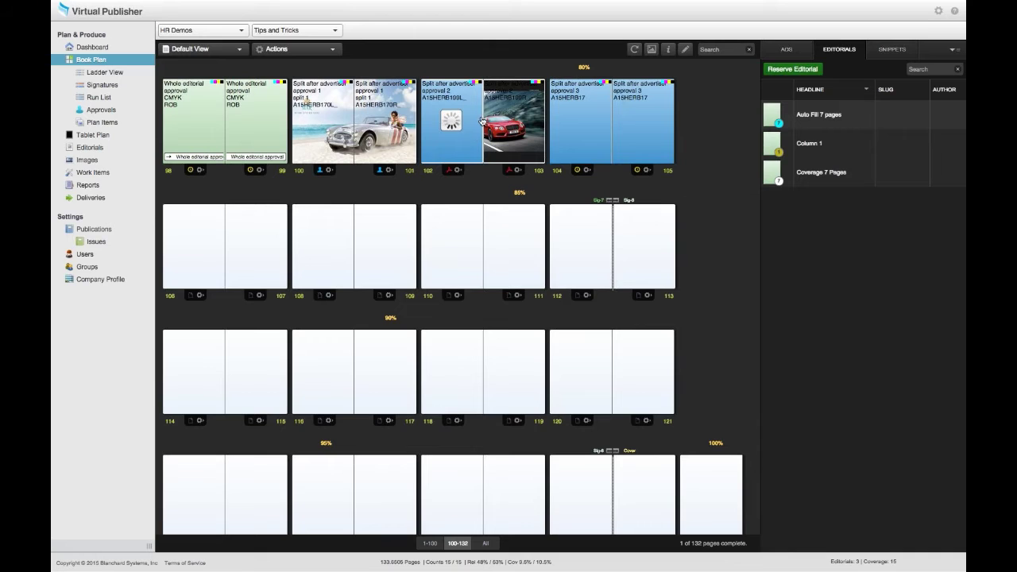
{"action": "left_click", "coordinate": [635, 50]}
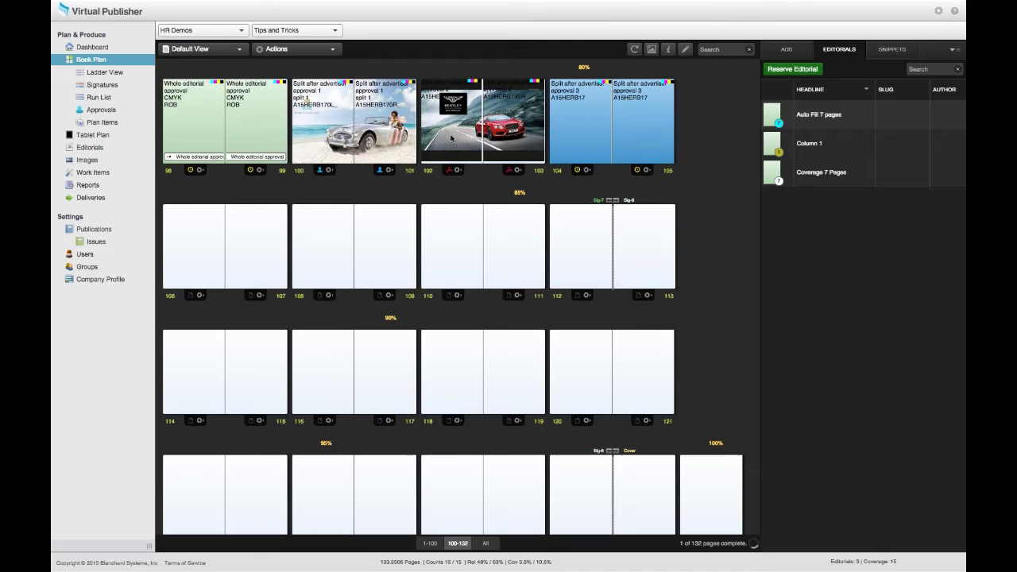
{"action": "double_click", "coordinate": [462, 141]}
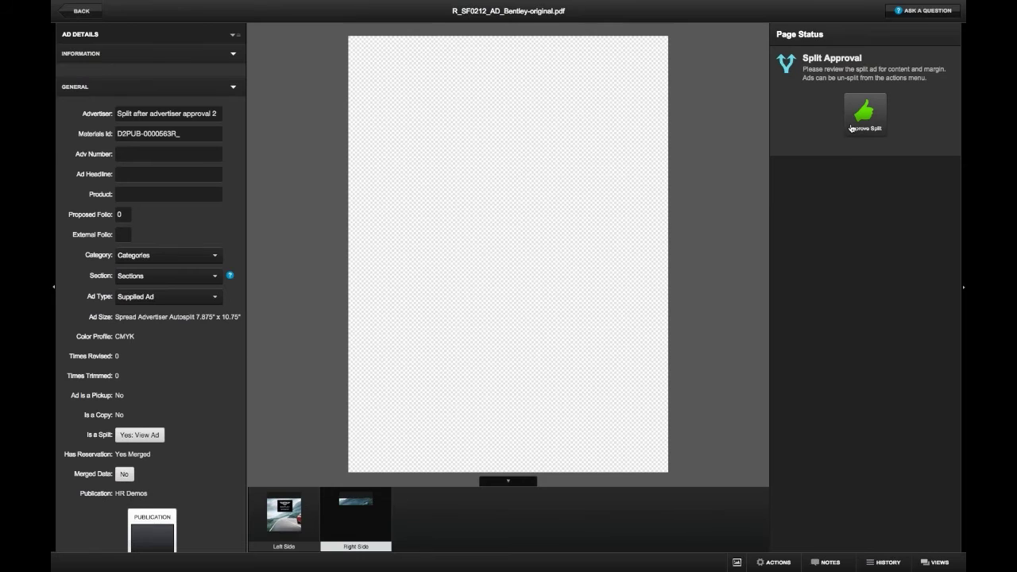
Approve and confirm the Bentley spread split, then go back to the Book Plan
{"action": "left_click", "coordinate": [852, 132]}
{"action": "left_click", "coordinate": [591, 188]}
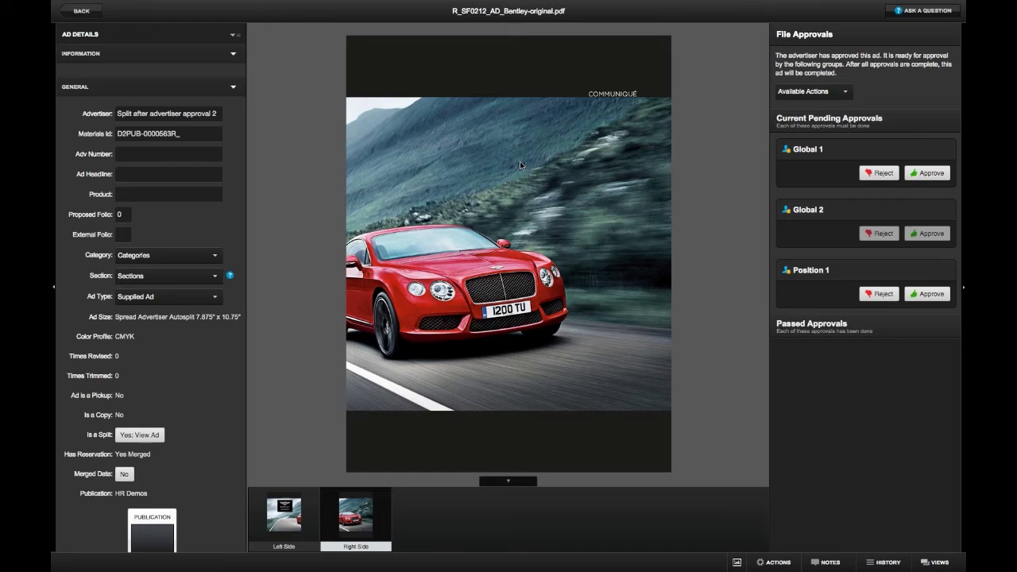
{"action": "left_click", "coordinate": [74, 10]}
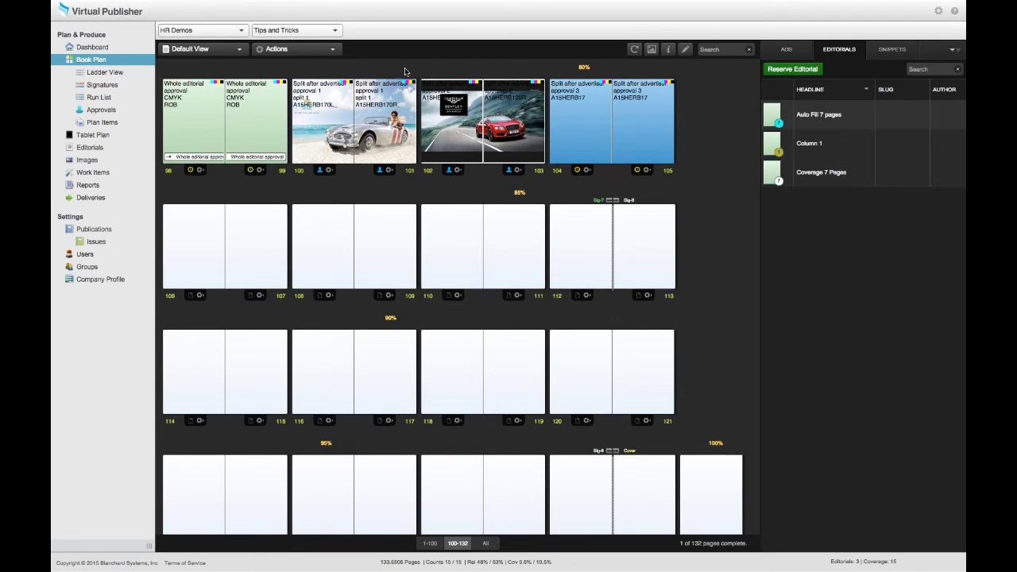
Open Edit Plan Details on the INSERTS tab and start a new insert with Add
{"action": "left_click", "coordinate": [322, 51]}
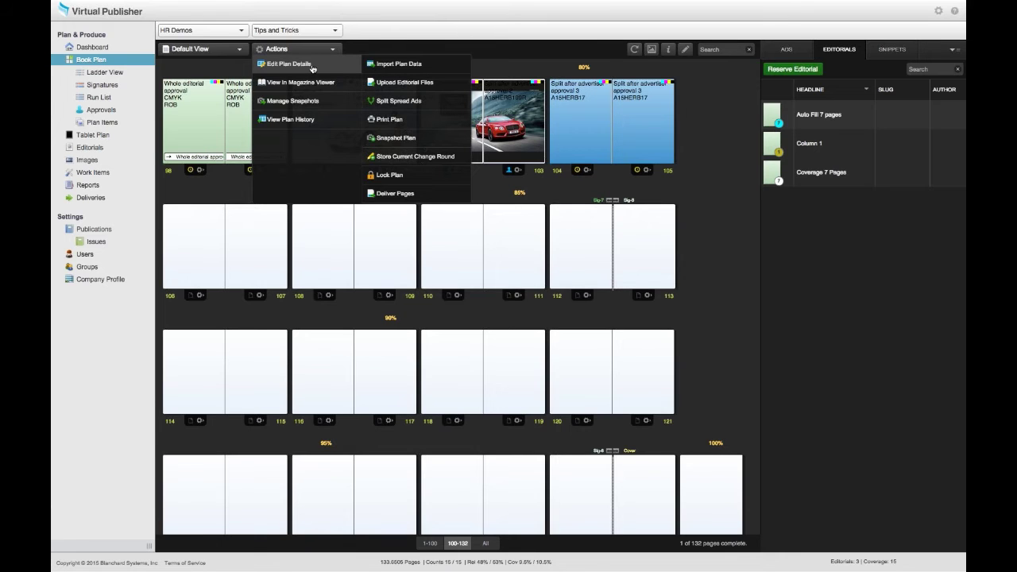
{"action": "left_click", "coordinate": [306, 69]}
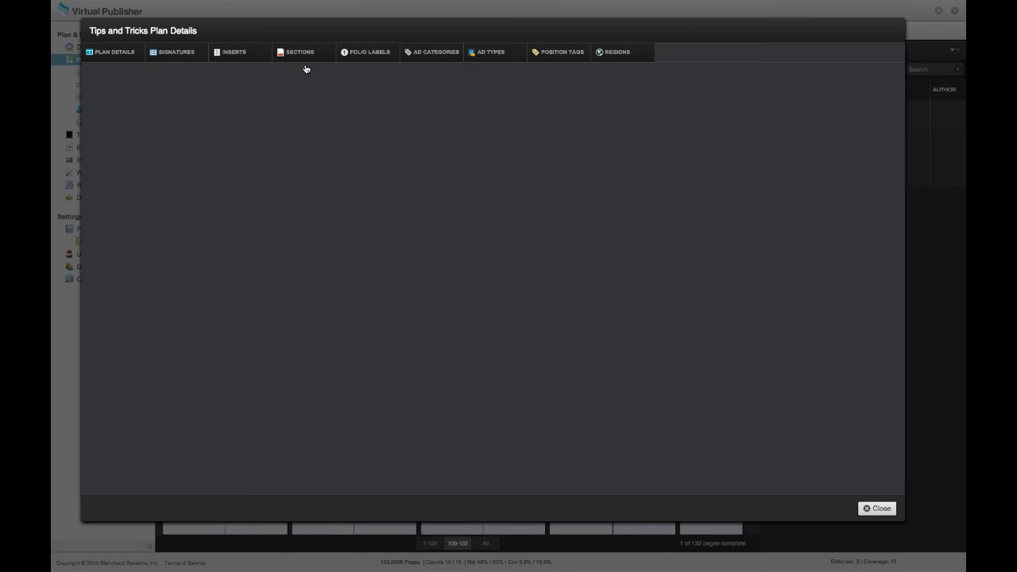
{"action": "left_click", "coordinate": [235, 52]}
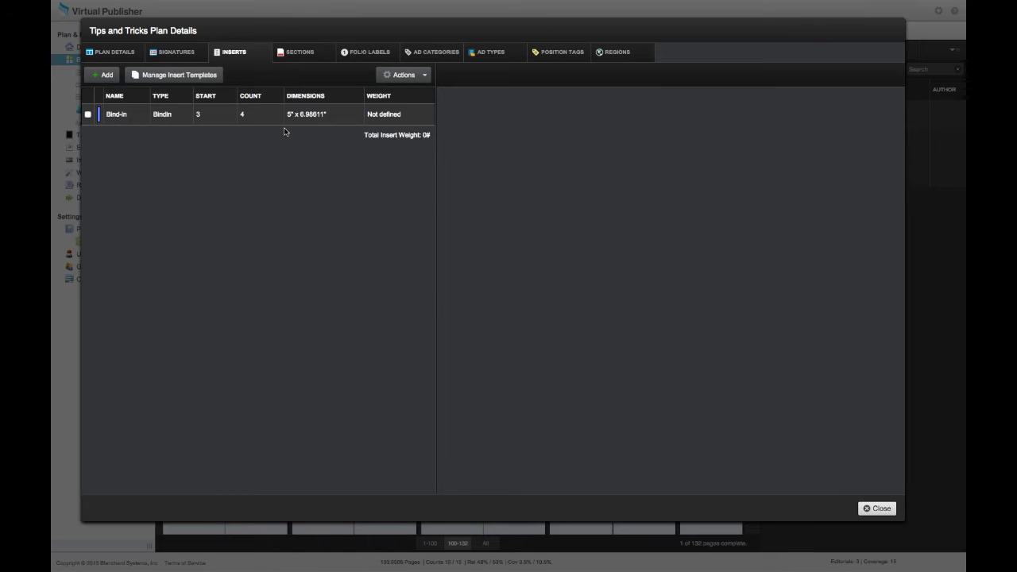
{"action": "left_click", "coordinate": [418, 76]}
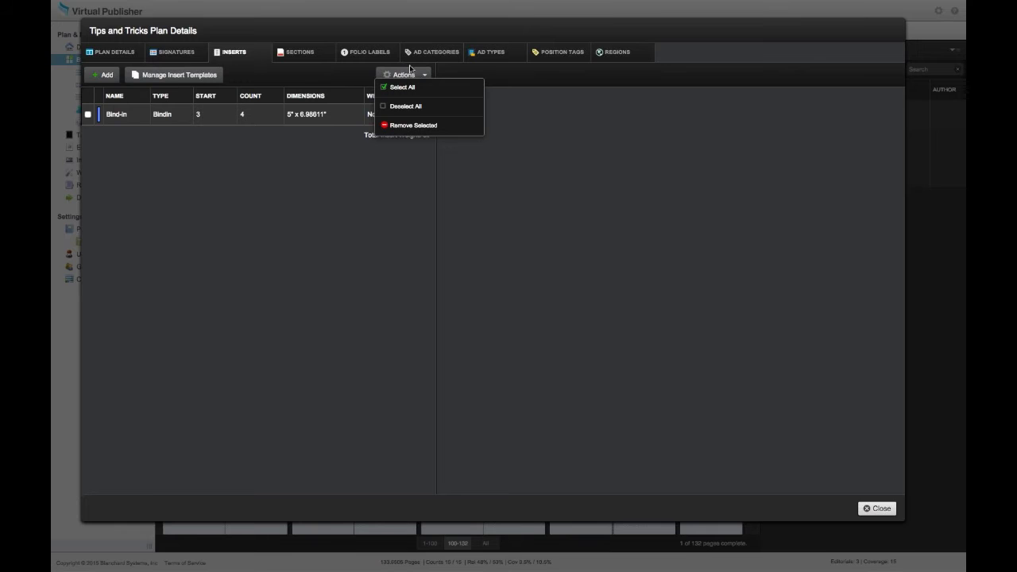
{"action": "left_click", "coordinate": [416, 76]}
Name the new insert 'Custom page sizes' and choose the Custom Sizes template
{"action": "left_click", "coordinate": [99, 77]}
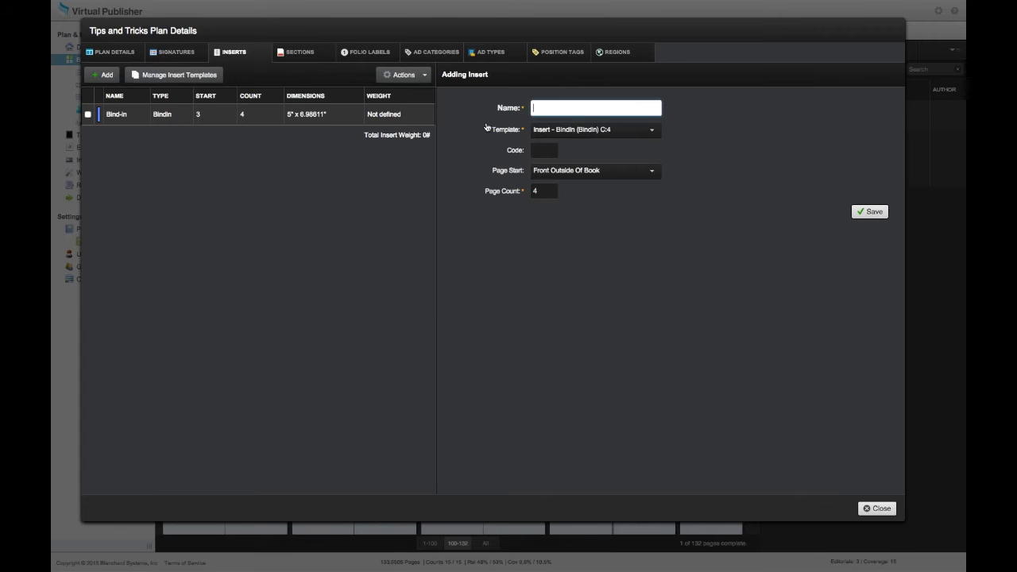
{"action": "type", "text": "Custom page sizes"}
{"action": "left_click", "coordinate": [590, 132]}
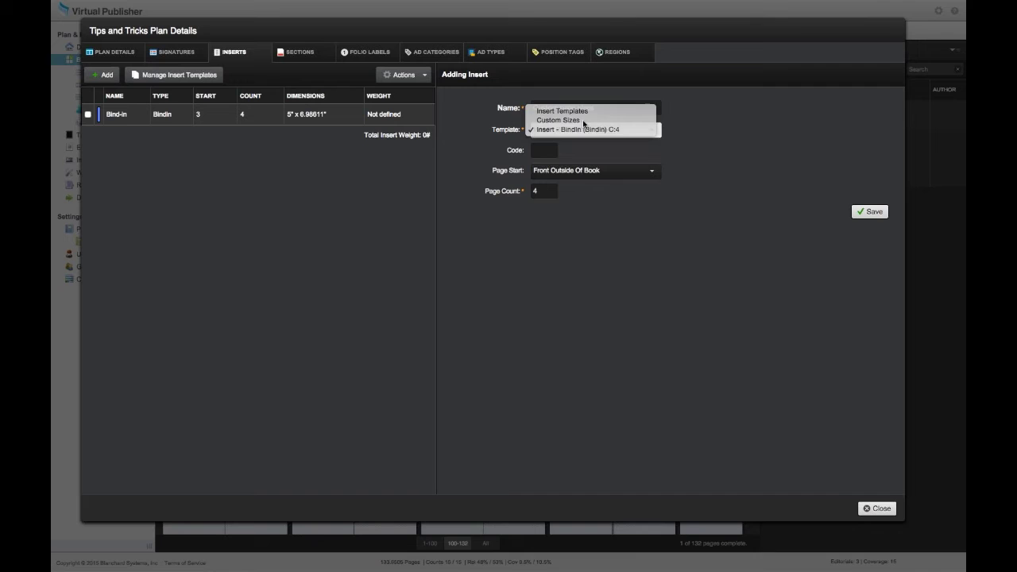
{"action": "left_click", "coordinate": [582, 120]}
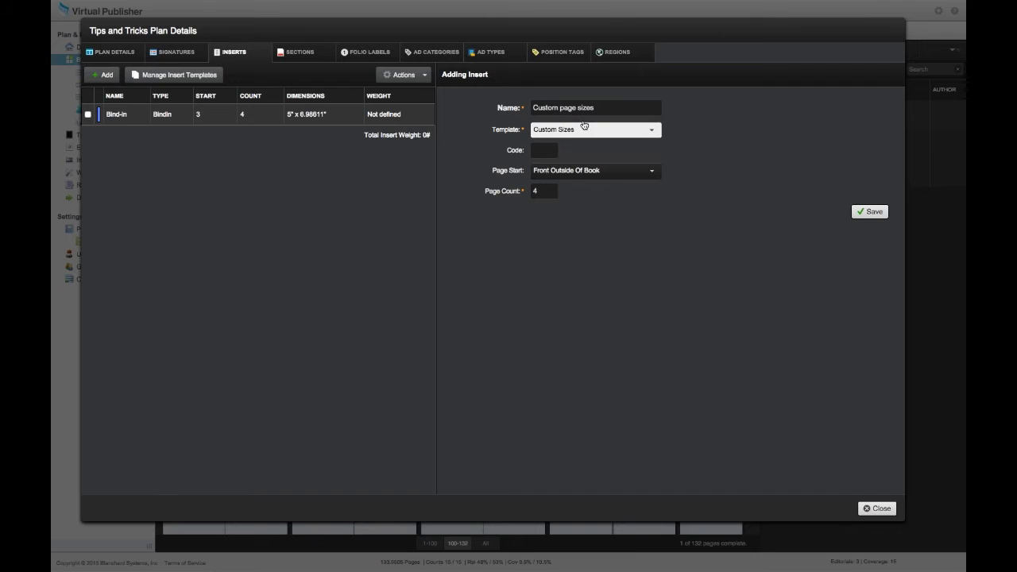
Give it code CS, start at Sig-8 (Position: 115), keep 4 pages, and save
{"action": "left_click", "coordinate": [556, 153]}
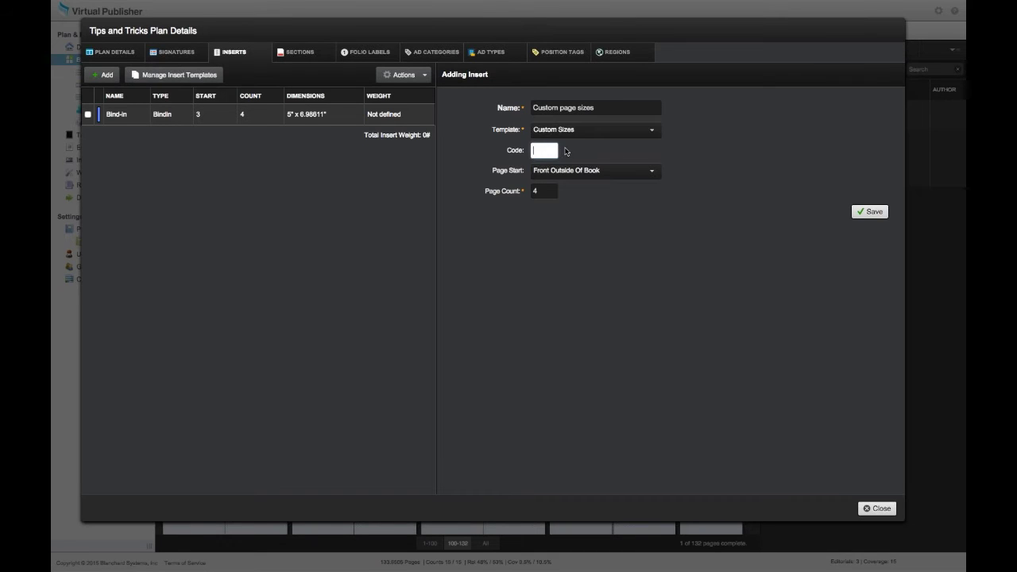
{"action": "type", "text": "CS"}
{"action": "left_click", "coordinate": [723, 159]}
{"action": "left_click", "coordinate": [619, 172]}
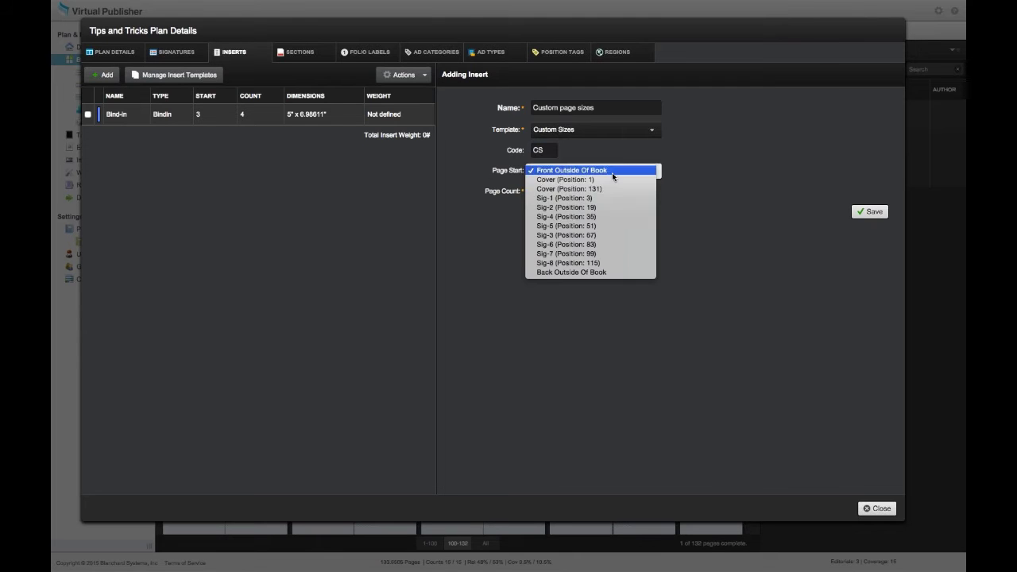
{"action": "left_click", "coordinate": [627, 264]}
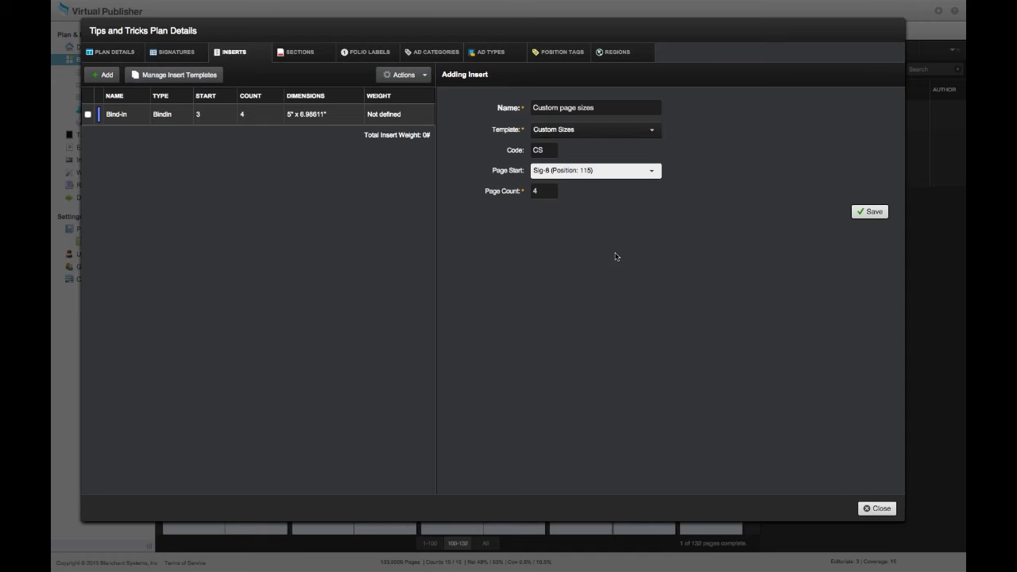
{"action": "key", "text": "Tab"}
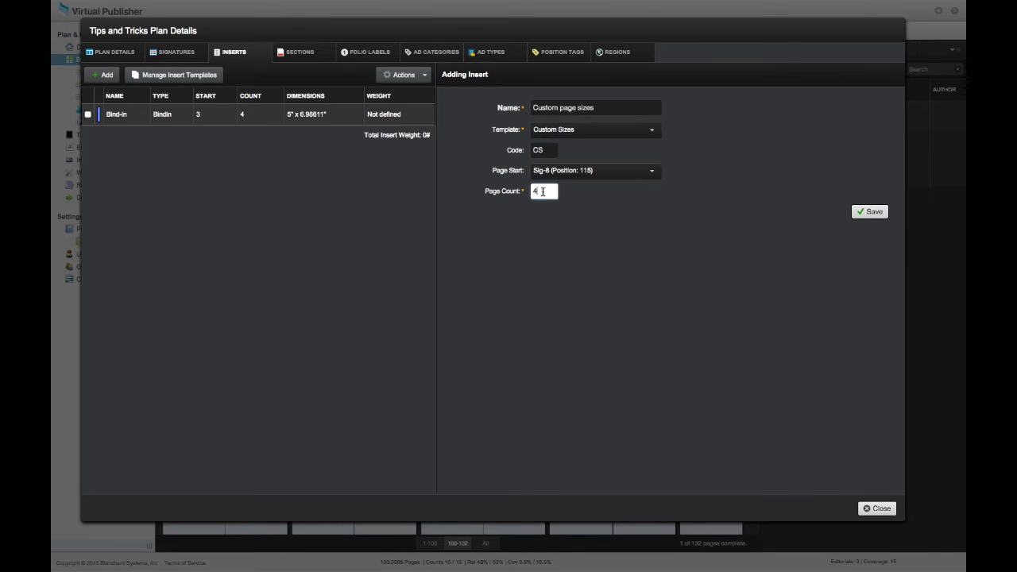
{"action": "left_click", "coordinate": [869, 213]}
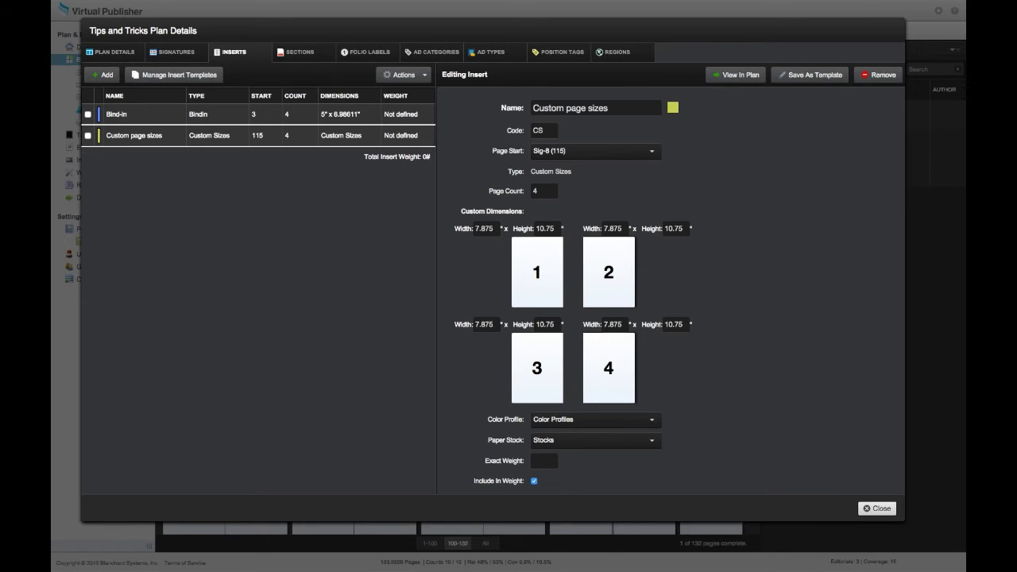
Set pages 3 and 4 of the insert to 5.875 wide by 7.75 high
{"action": "scroll", "coordinate": [523, 273], "scroll_direction": "down", "scroll_amount": 1}
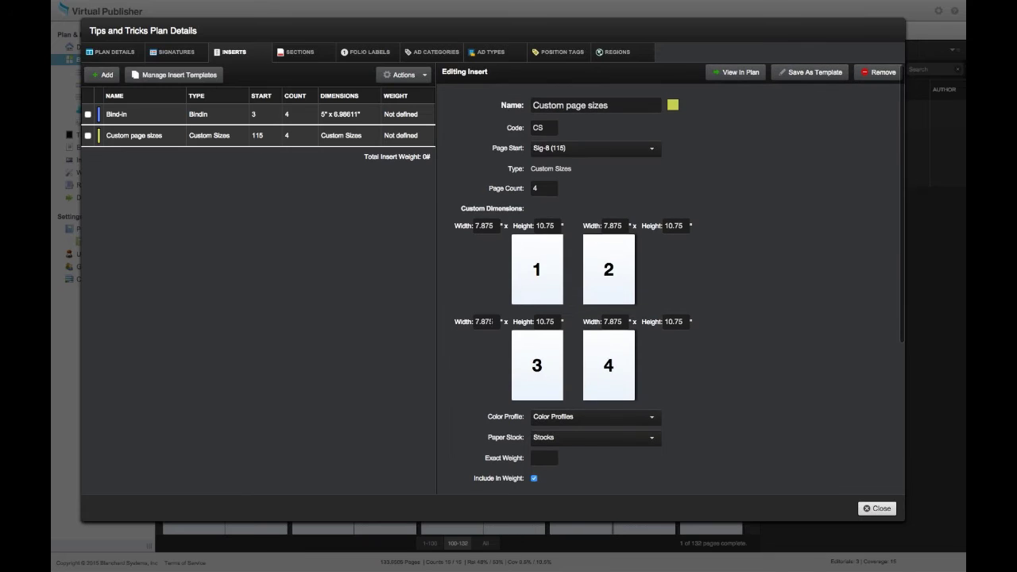
{"action": "left_click", "coordinate": [482, 322]}
{"action": "key", "text": "BackSpace"}
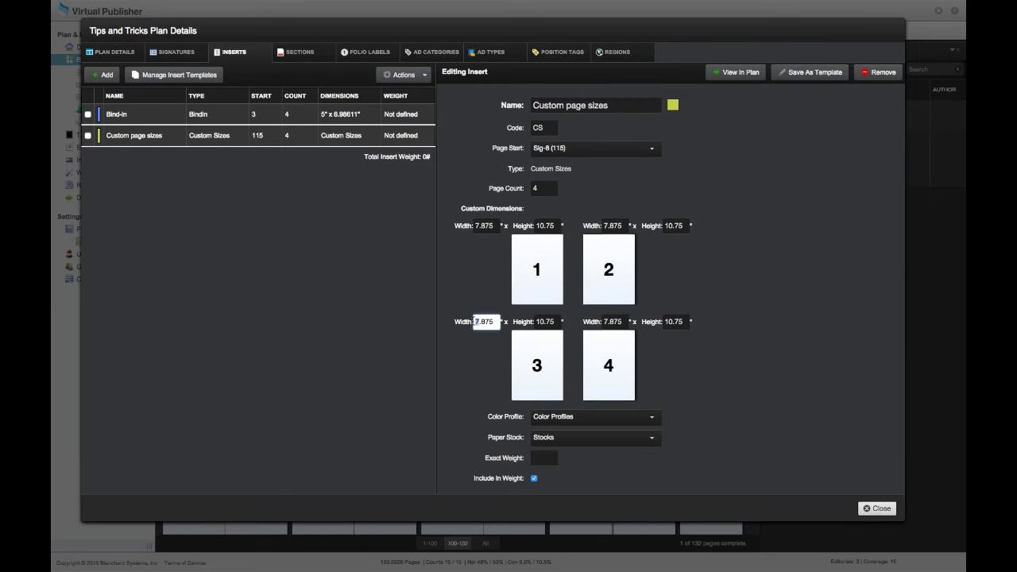
{"action": "type", "text": "5"}
{"action": "left_click", "coordinate": [545, 322]}
{"action": "left_click_drag", "start_coordinate": [545, 321], "coordinate": [531, 322]}
{"action": "type", "text": "7"}
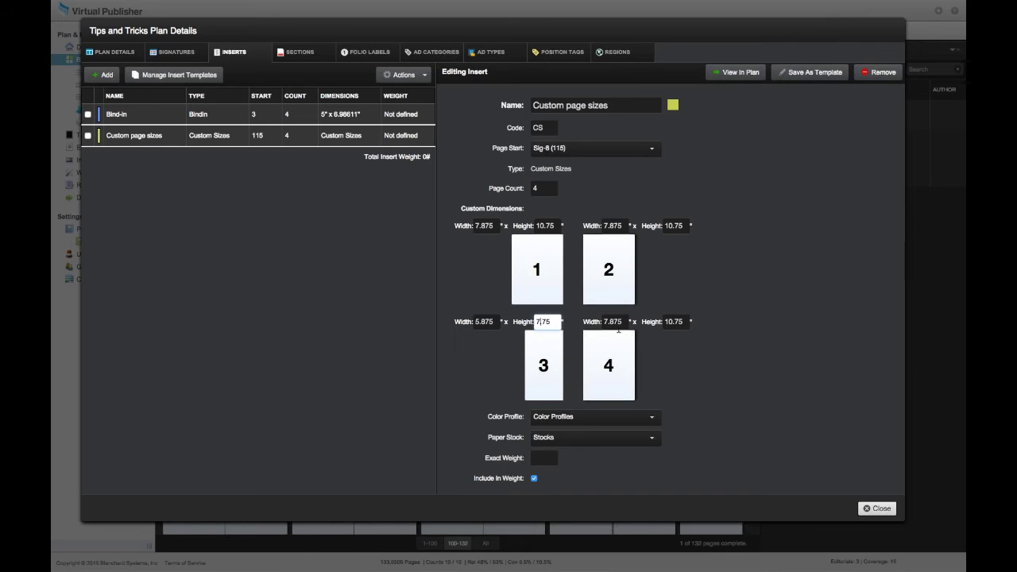
{"action": "left_click", "coordinate": [603, 322]}
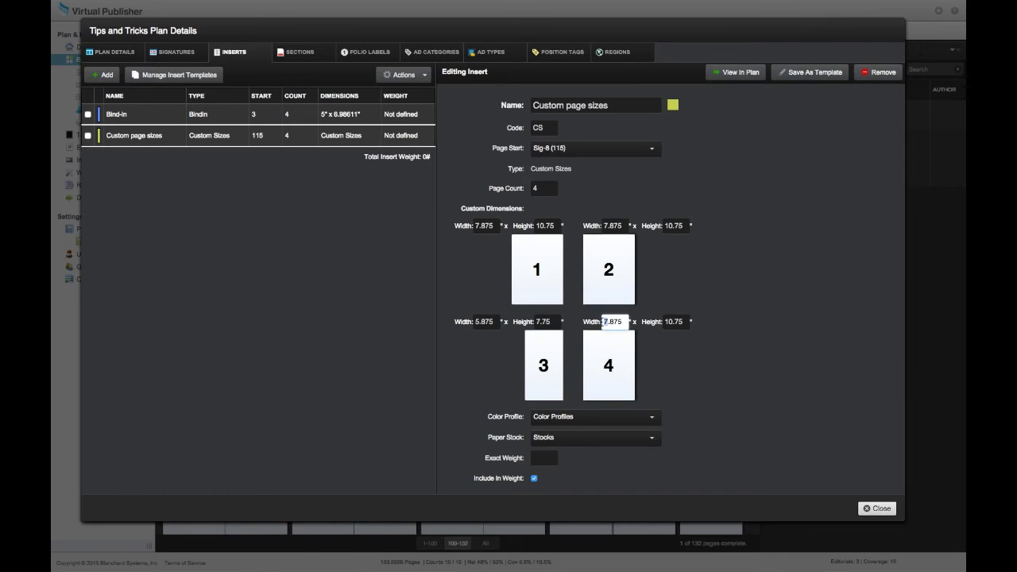
{"action": "type", "text": "5"}
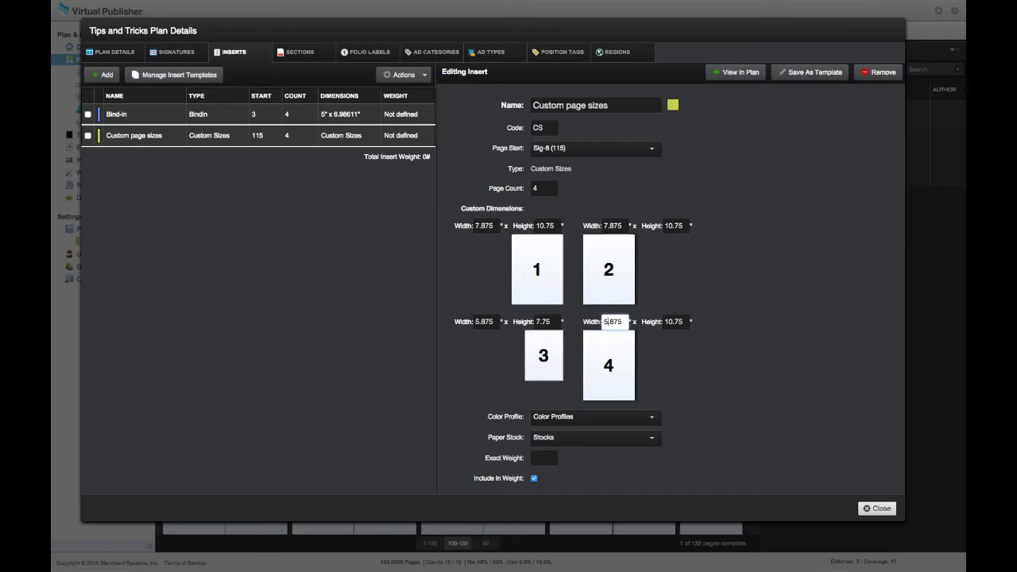
{"action": "key", "text": "Tab"}
{"action": "type", "text": "7"}
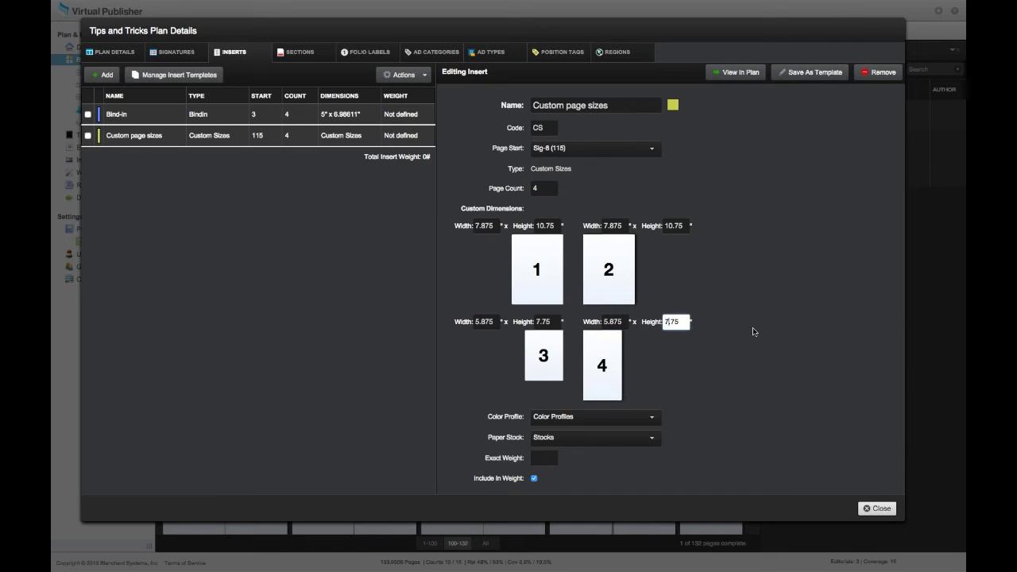
{"action": "left_click", "coordinate": [753, 332]}
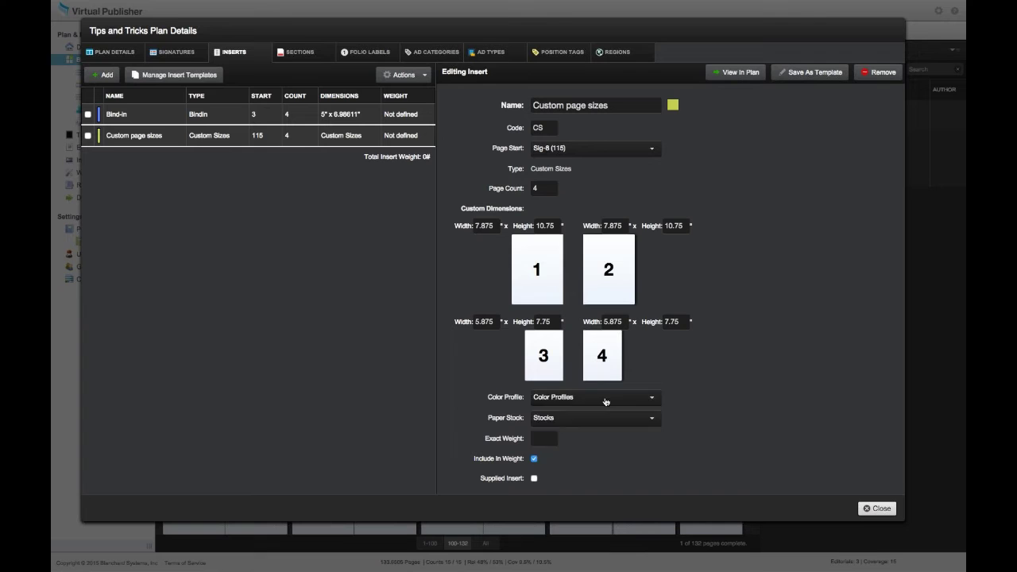
Choose CMYK as the insert's colour profile and close the plan details
{"action": "left_click", "coordinate": [601, 404]}
{"action": "left_click", "coordinate": [630, 406]}
{"action": "scroll", "coordinate": [673, 415], "scroll_direction": "down", "scroll_amount": 3}
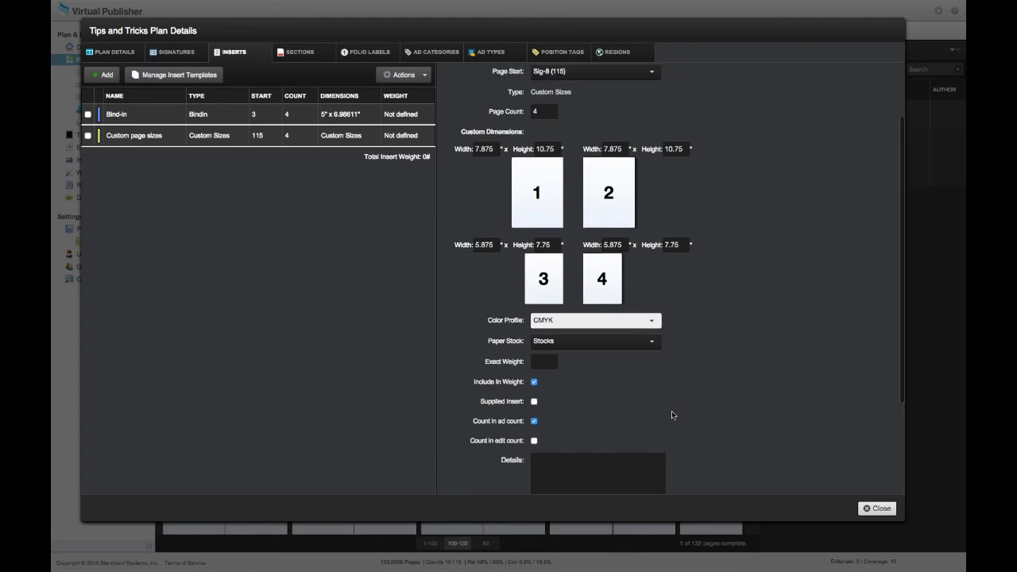
{"action": "scroll", "coordinate": [673, 415], "scroll_direction": "down", "scroll_amount": 2}
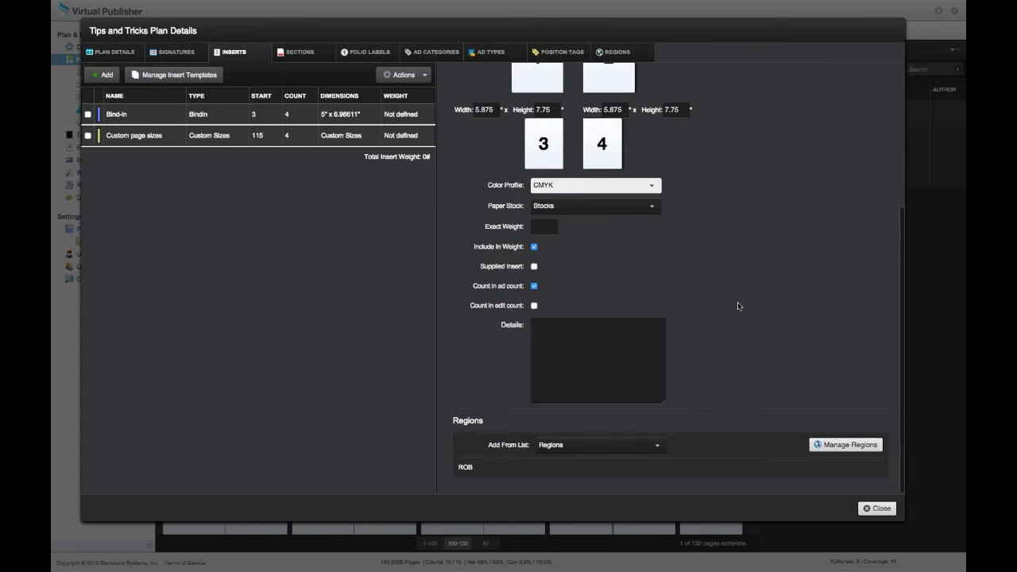
{"action": "scroll", "coordinate": [735, 306], "scroll_direction": "up", "scroll_amount": 4}
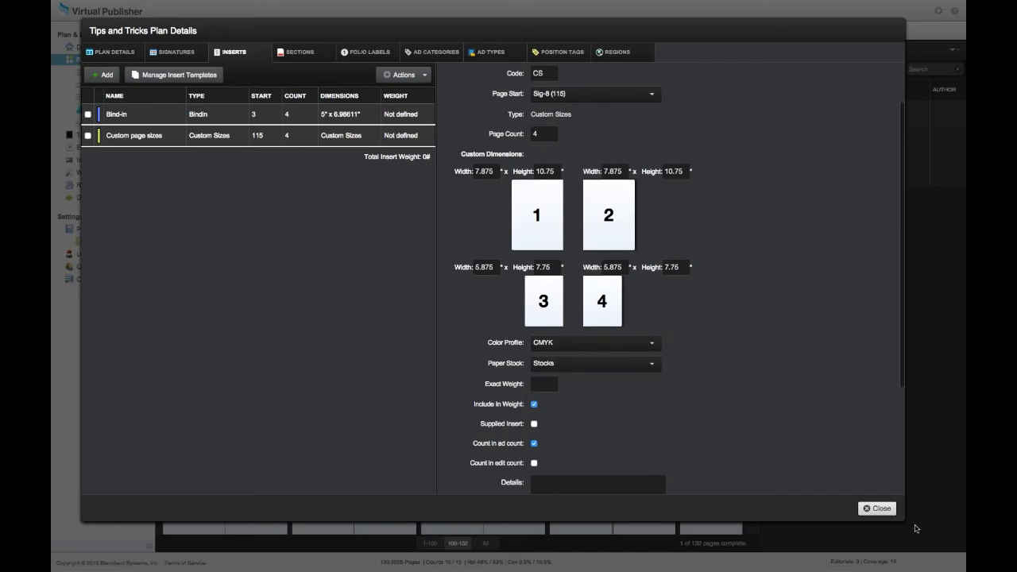
{"action": "left_click", "coordinate": [879, 509]}
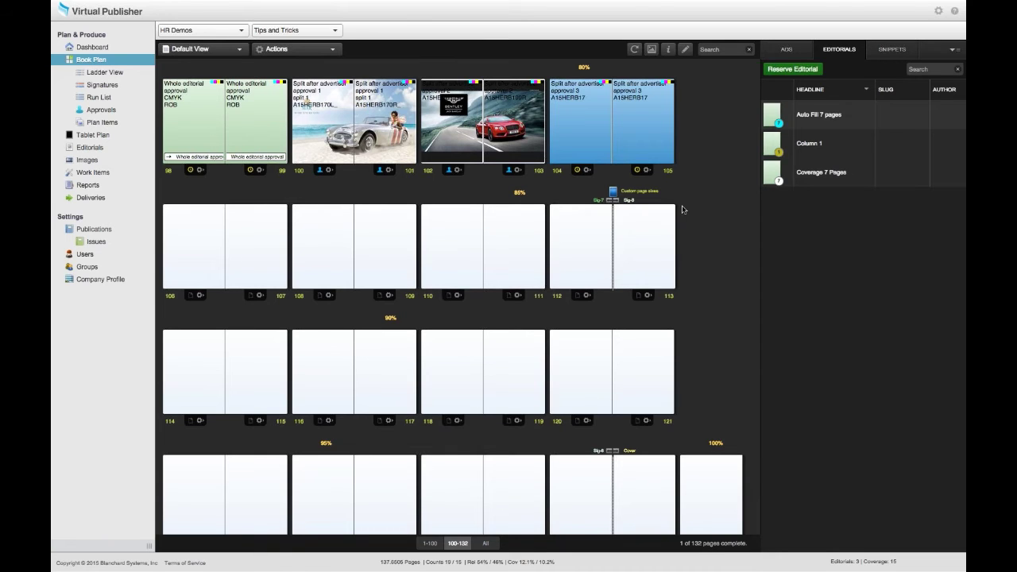
View the Custom page sizes insert's four pages, then return to the main book plan
{"action": "left_click", "coordinate": [642, 192]}
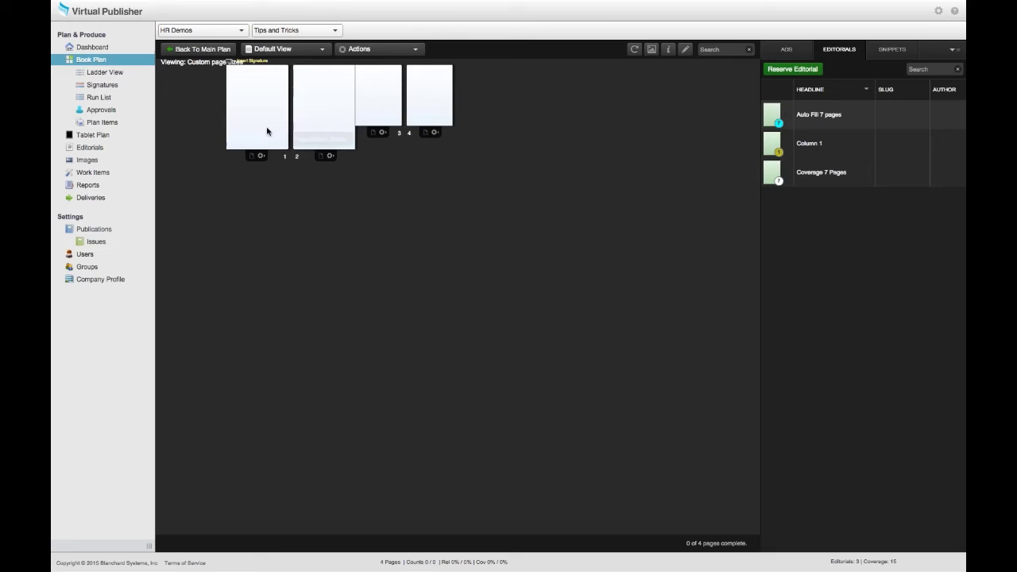
{"action": "left_click", "coordinate": [215, 50]}
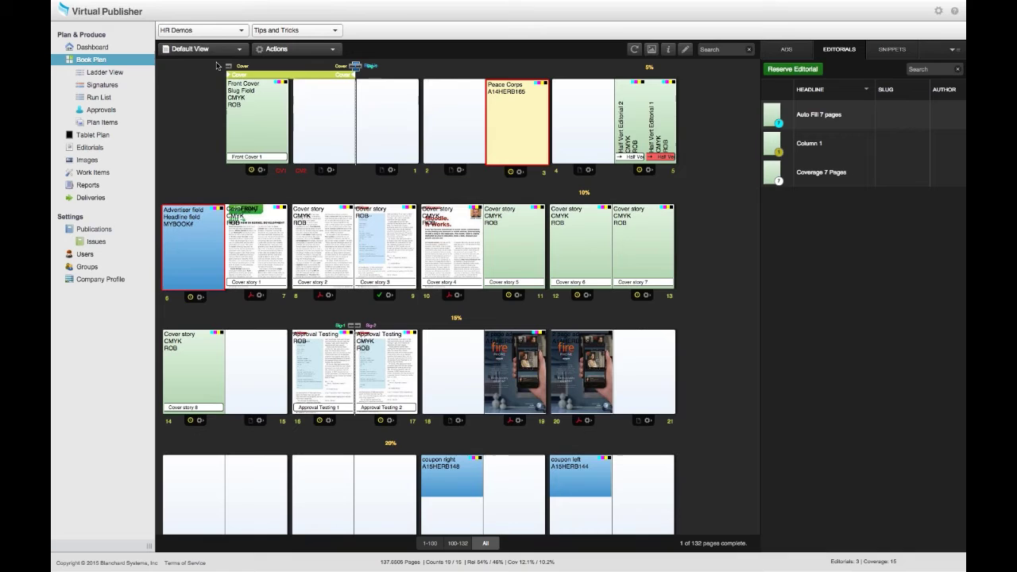
Switch the Book Plan to the 100–132 page range
{"action": "left_click", "coordinate": [467, 544]}
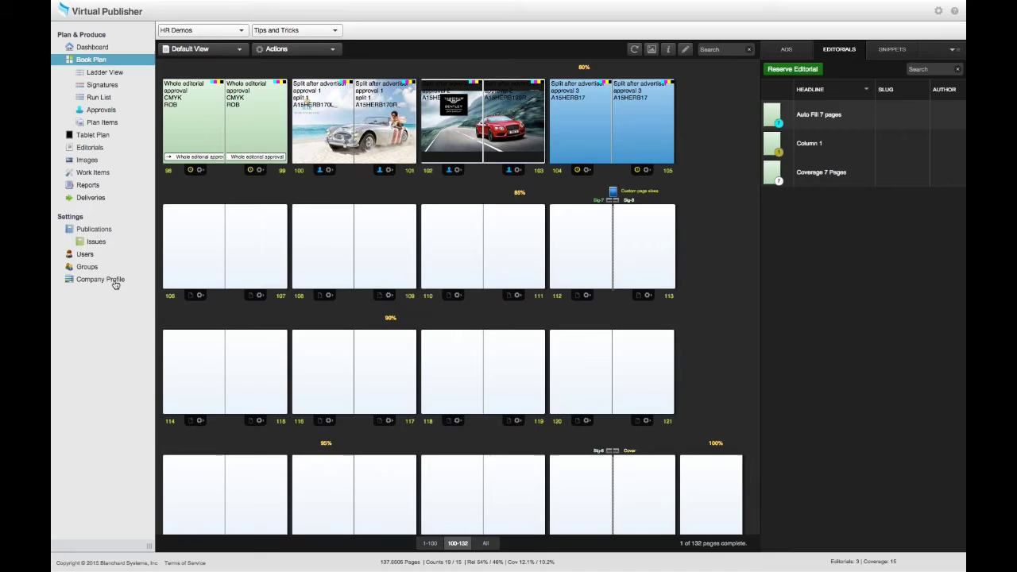
{"action": "left_click", "coordinate": [145, 260]}
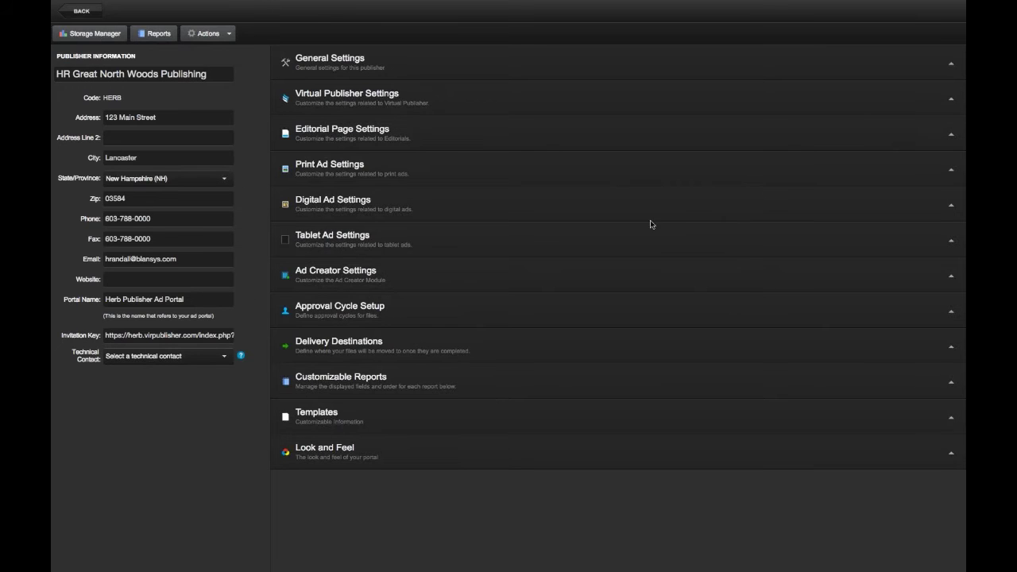
{"action": "left_click", "coordinate": [362, 313]}
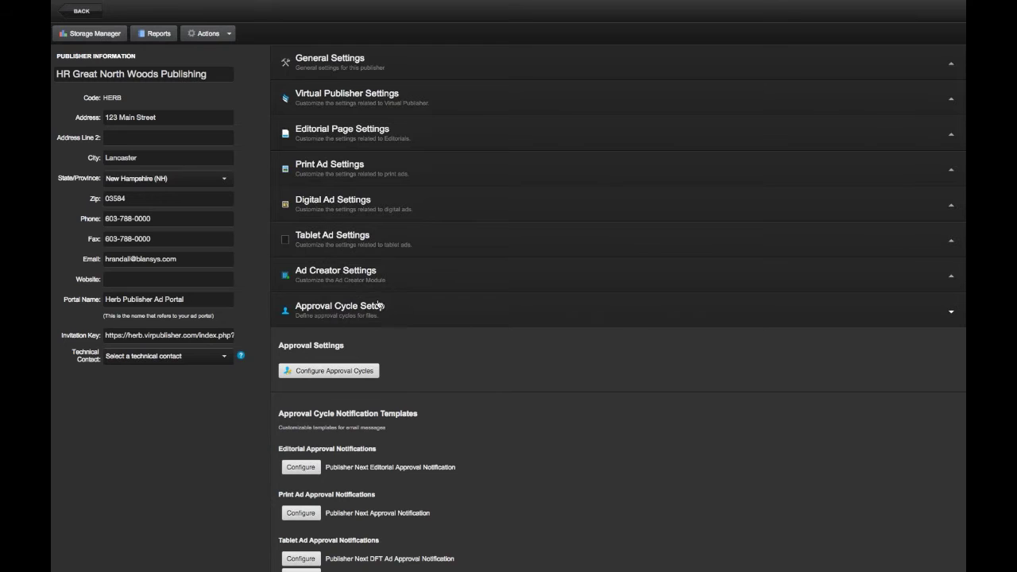
{"action": "left_click", "coordinate": [334, 372]}
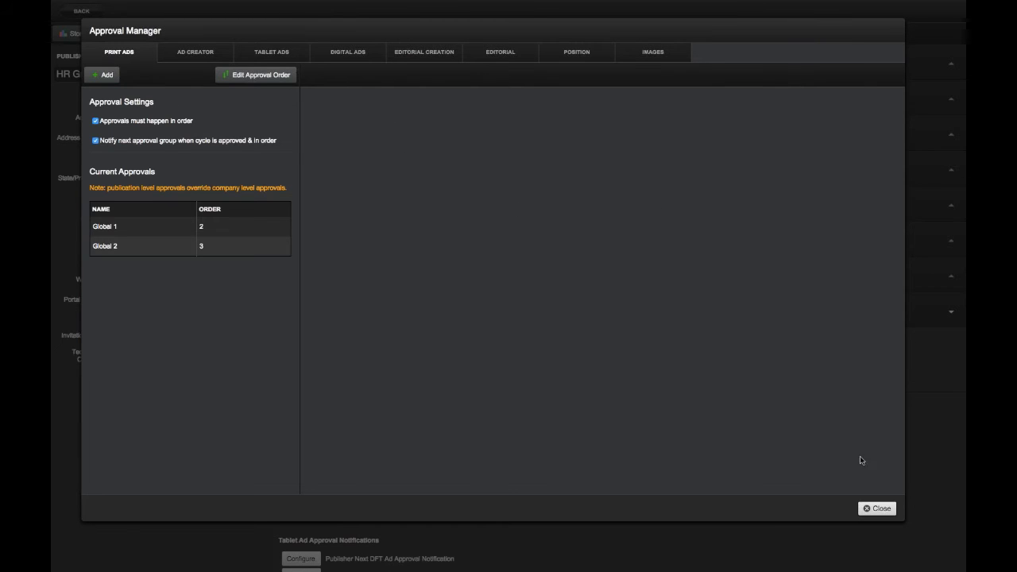
{"action": "left_click", "coordinate": [878, 509]}
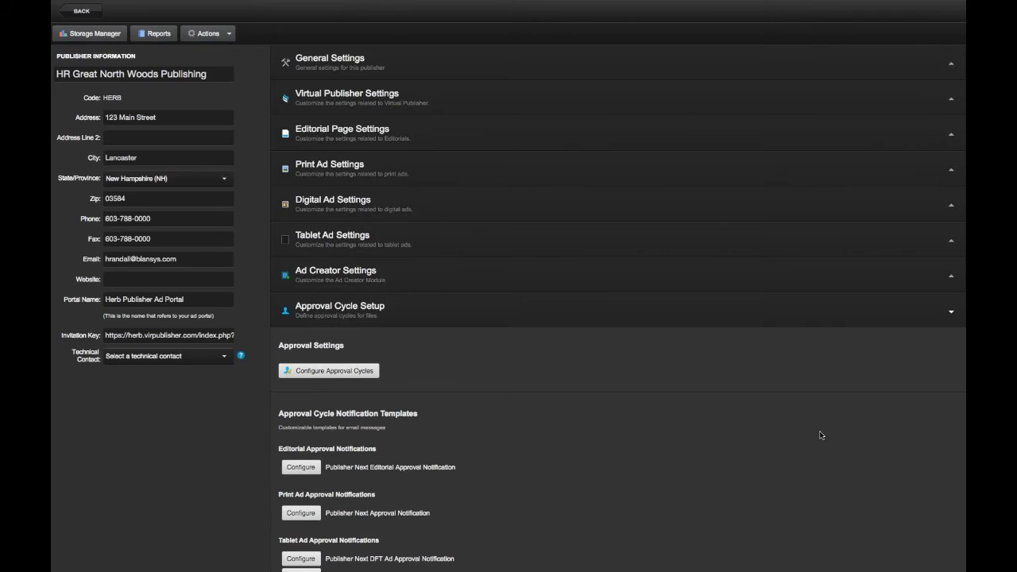
{"action": "mouse_move", "coordinate": [126, 3]}
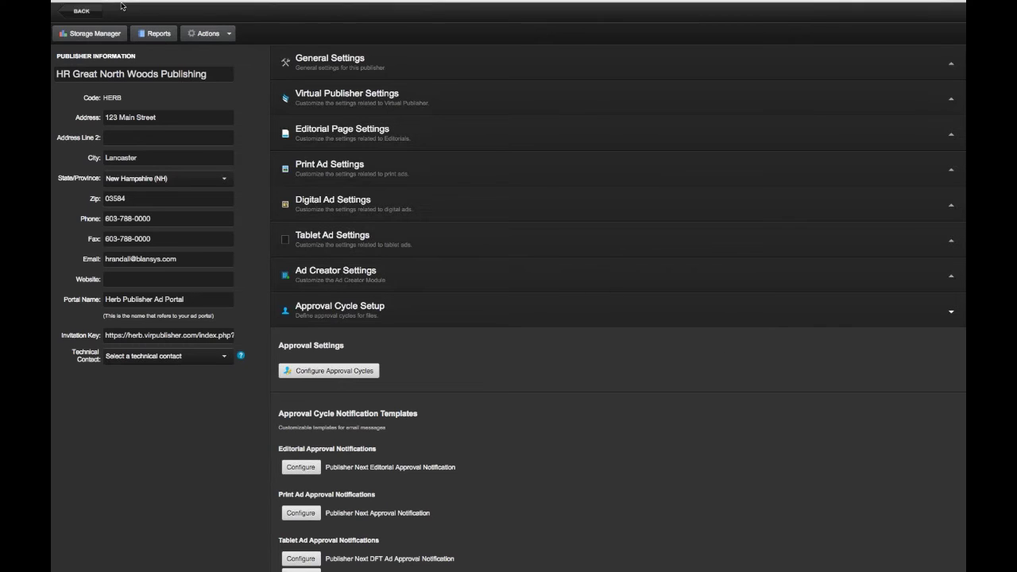
{"action": "left_click", "coordinate": [79, 12]}
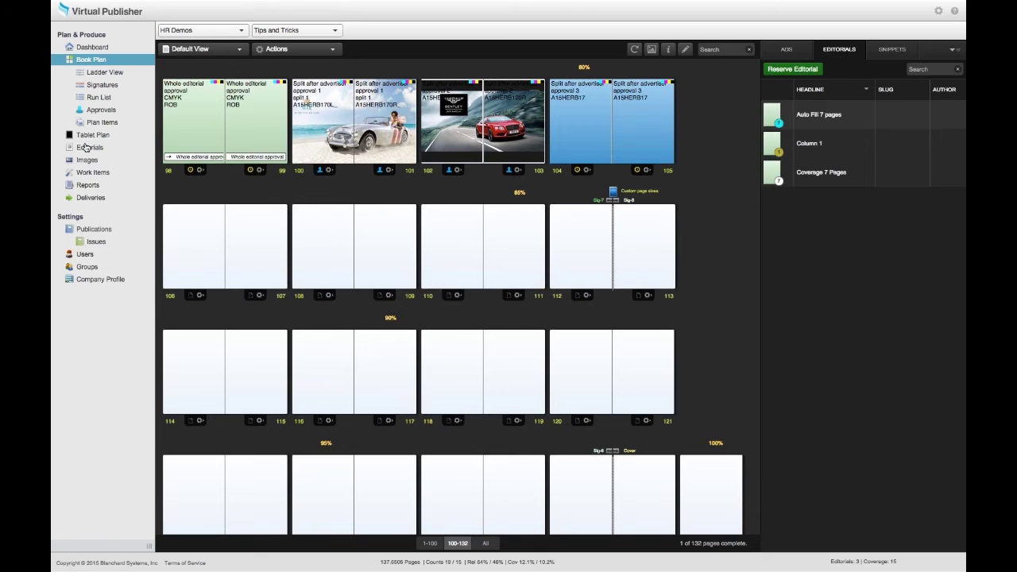
Review the Editorial Creation approval's Allow Complete Editorial Approval setting, then close and go back
{"action": "left_click", "coordinate": [94, 231]}
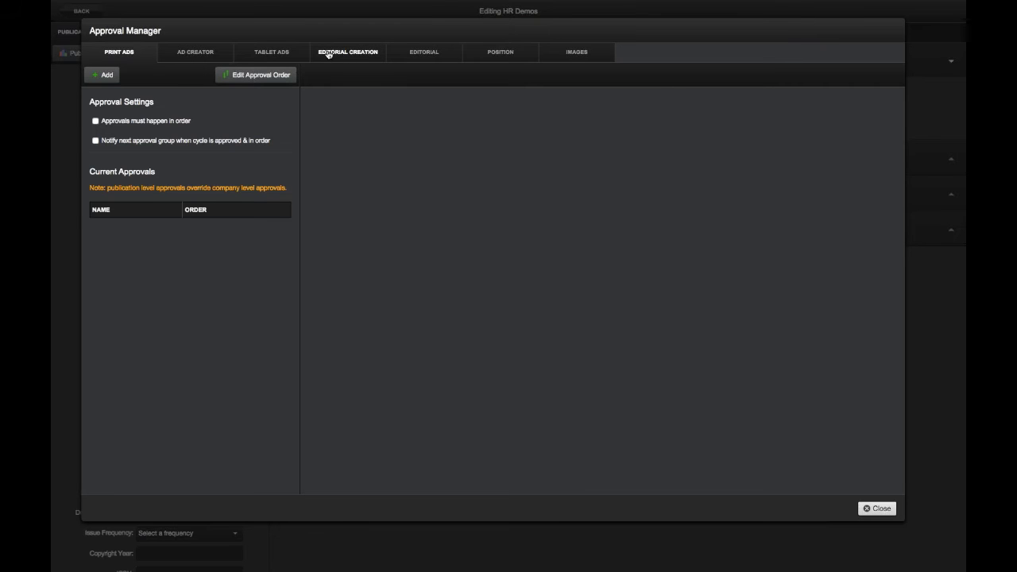
{"action": "left_click", "coordinate": [328, 54]}
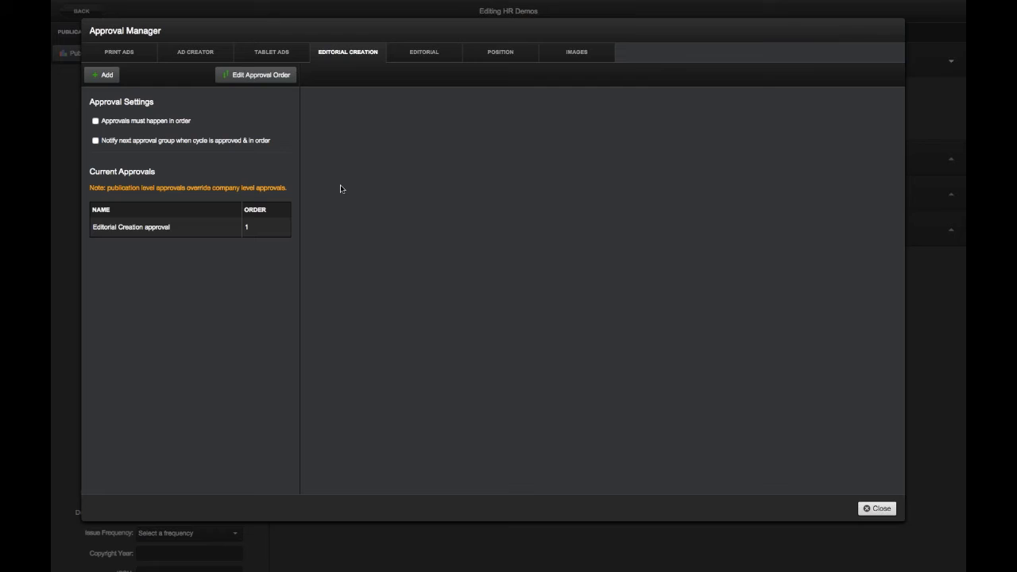
{"action": "left_click", "coordinate": [173, 229]}
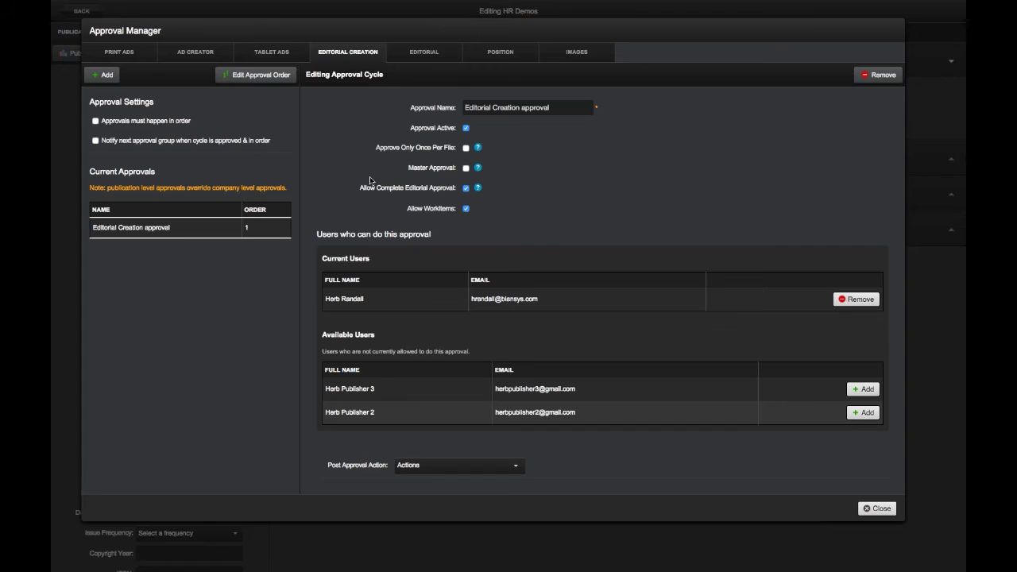
{"action": "left_click_drag", "start_coordinate": [359, 187], "coordinate": [454, 187]}
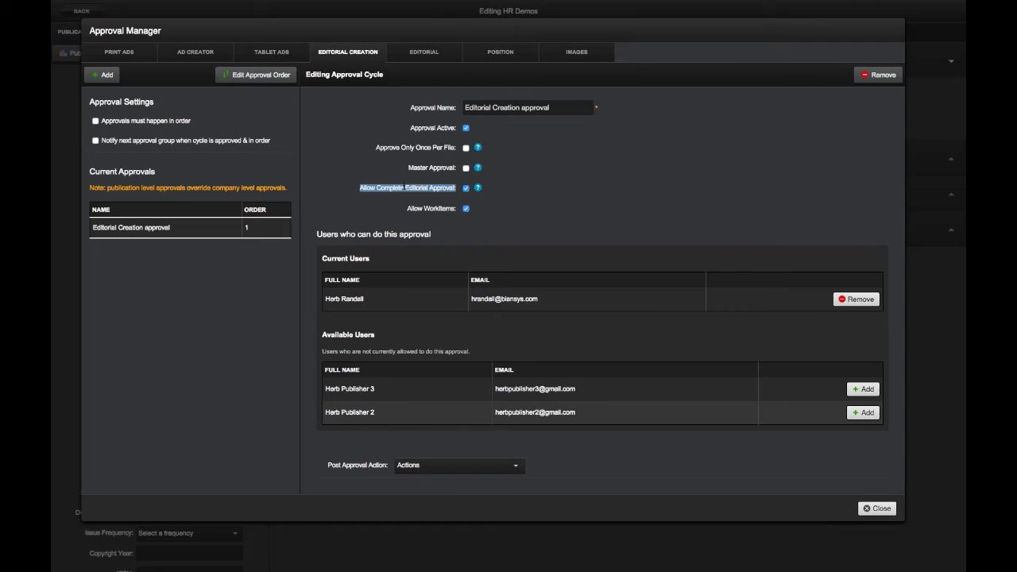
{"action": "left_click", "coordinate": [389, 183]}
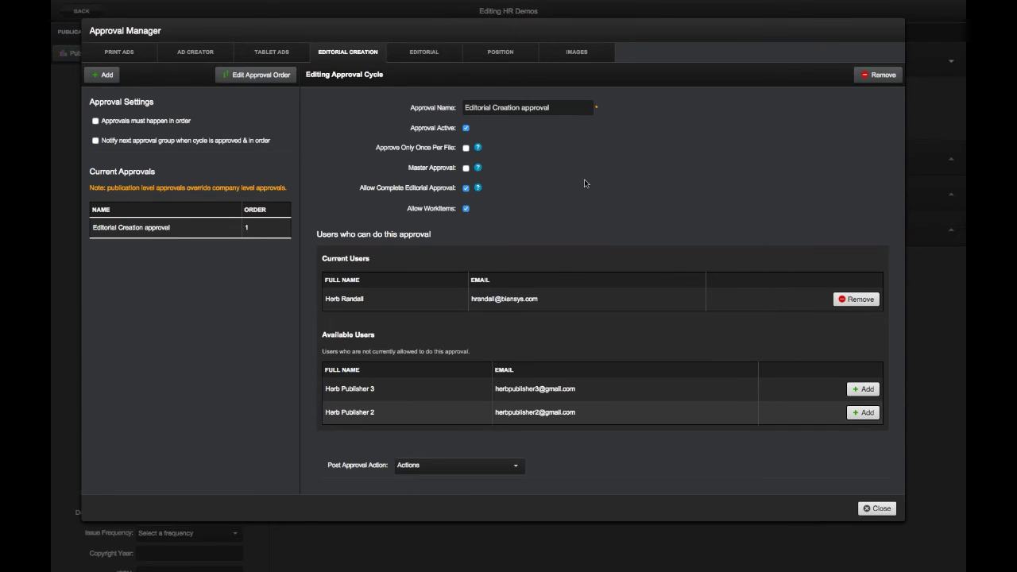
{"action": "left_click", "coordinate": [879, 509]}
{"action": "left_click", "coordinate": [80, 11]}
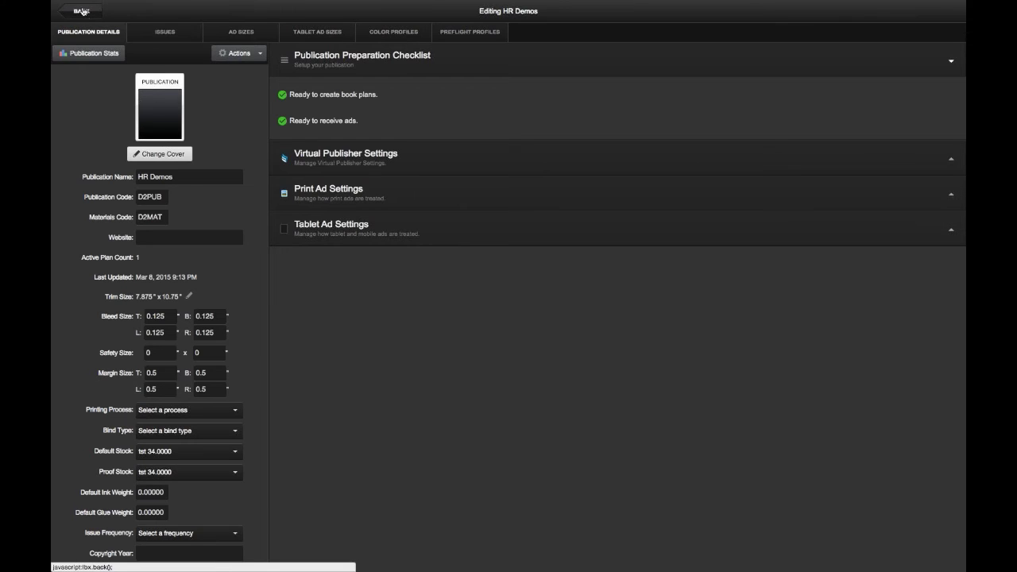
Drag Sinatra files T2AB 30/31 onto spread 98–99 and refresh the Book Plan
{"action": "left_click", "coordinate": [90, 64]}
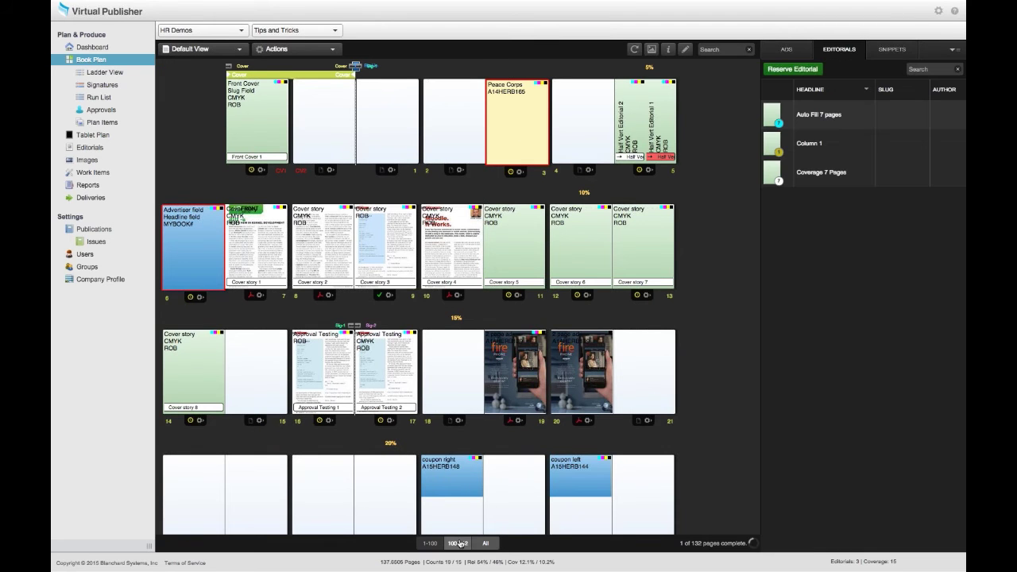
{"action": "scroll", "coordinate": [428, 254], "scroll_direction": "down", "scroll_amount": 15}
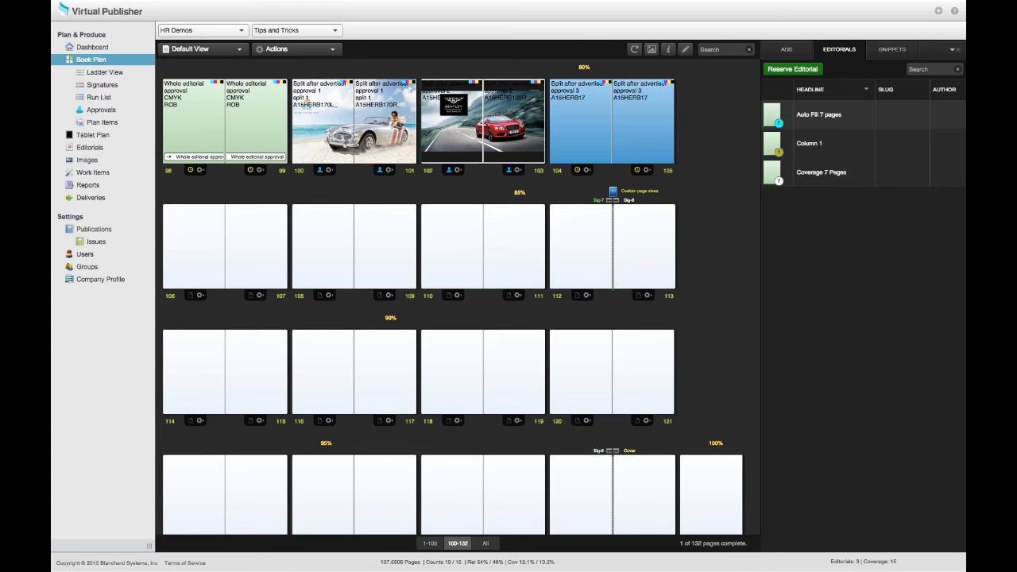
{"action": "left_click_drag", "start_coordinate": [735, 296], "coordinate": [205, 116]}
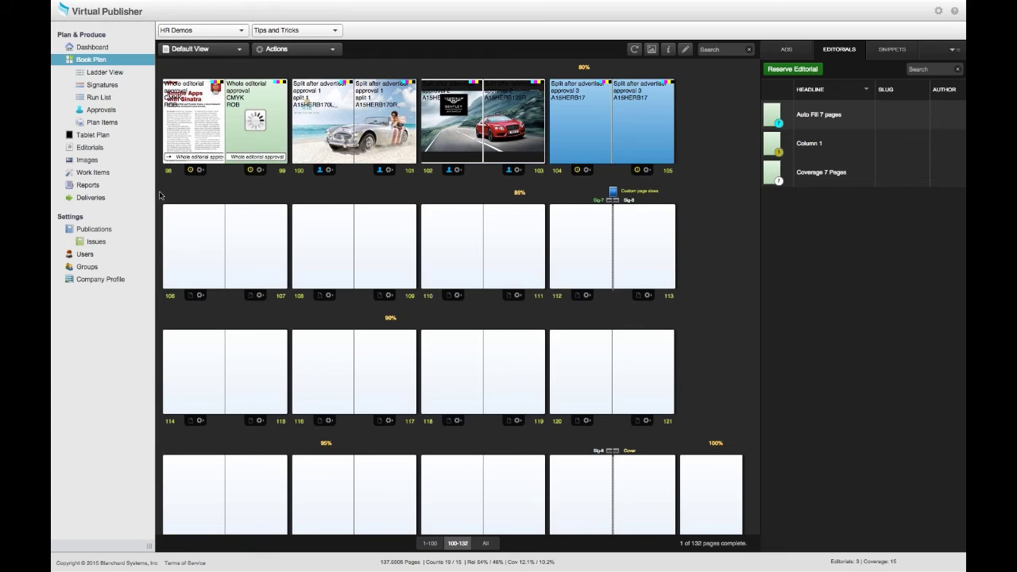
{"action": "left_click", "coordinate": [634, 50]}
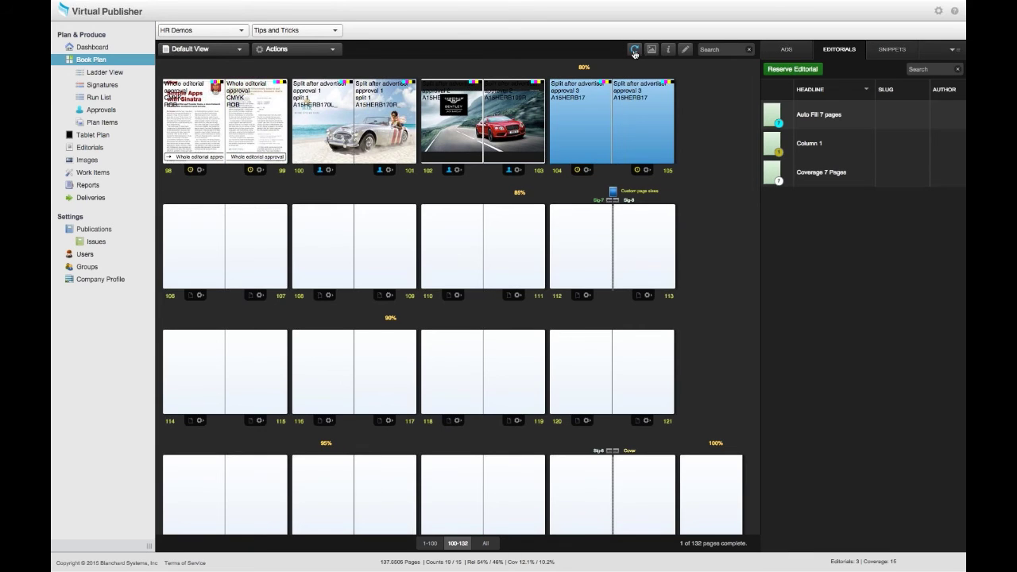
{"action": "double_click", "coordinate": [200, 141]}
Approve the whole Sinatra editorial for Editorial Creation on spread 98–99, then return
{"action": "double_click", "coordinate": [195, 136]}
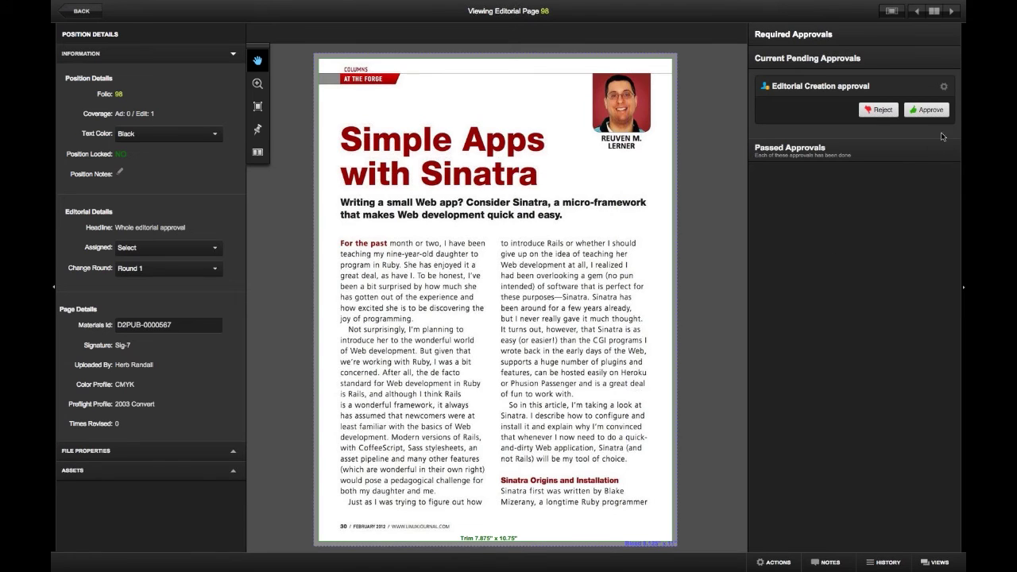
{"action": "left_click", "coordinate": [944, 88]}
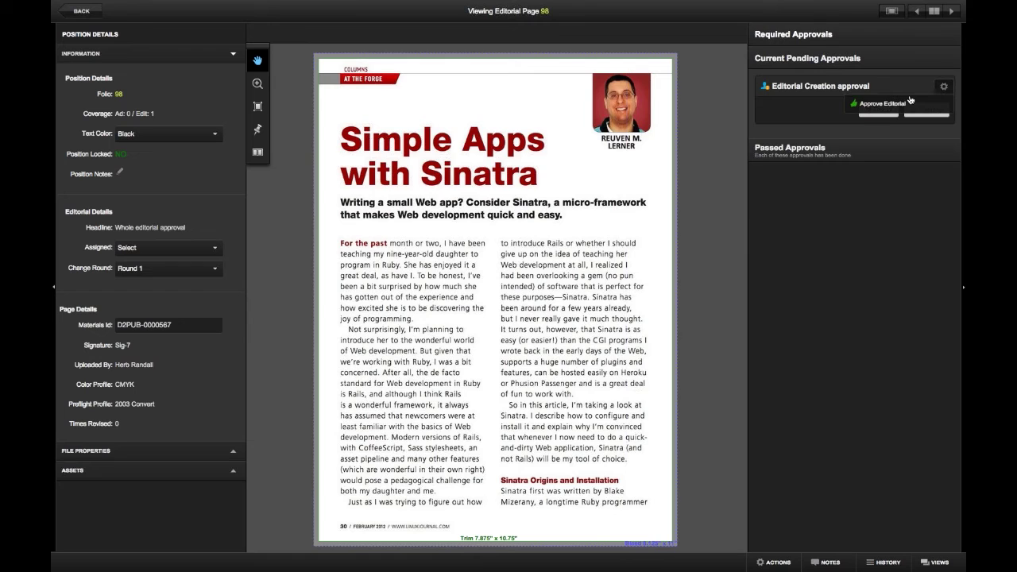
{"action": "left_click", "coordinate": [902, 105]}
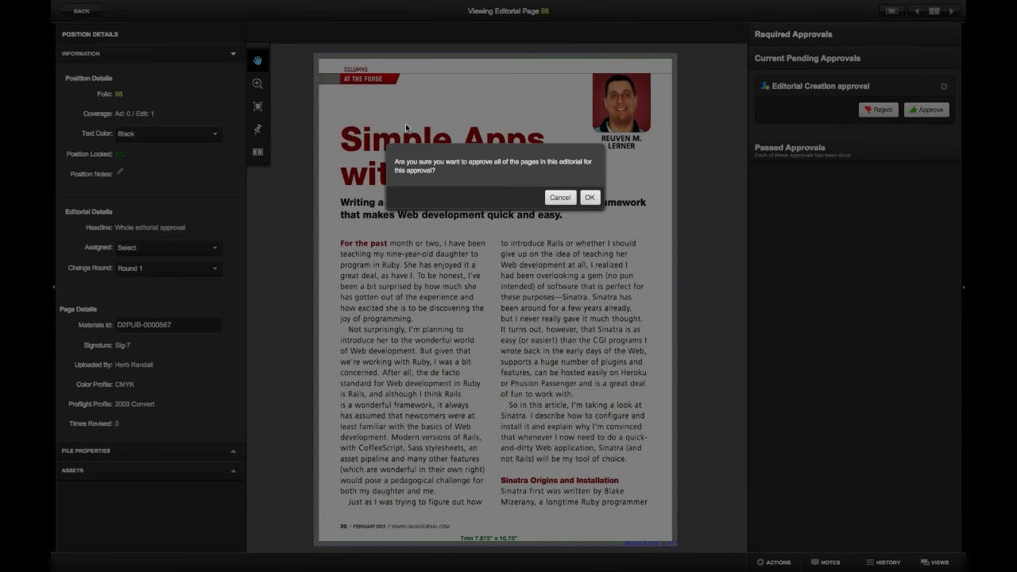
{"action": "left_click", "coordinate": [589, 198]}
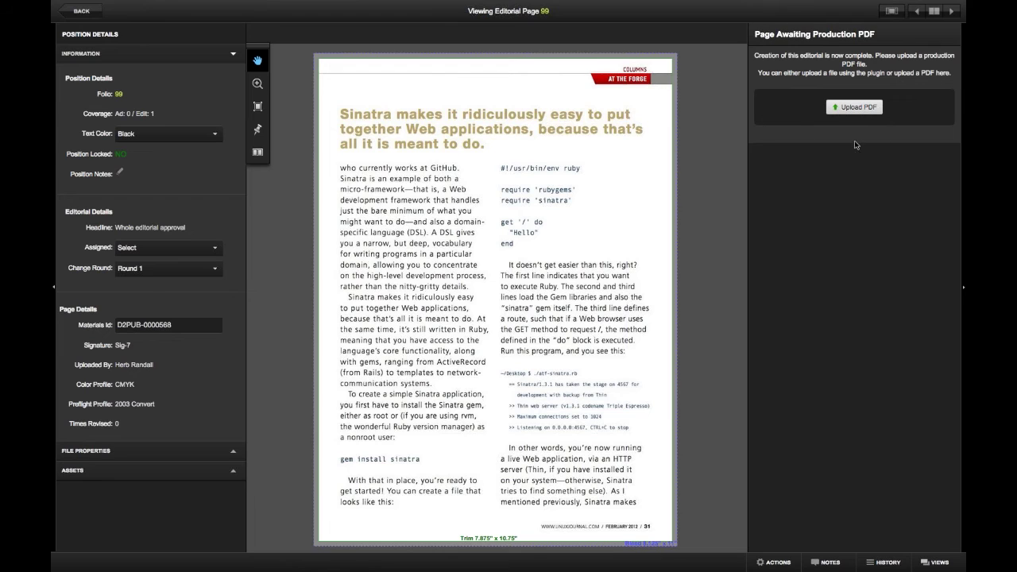
{"action": "left_click", "coordinate": [94, 13]}
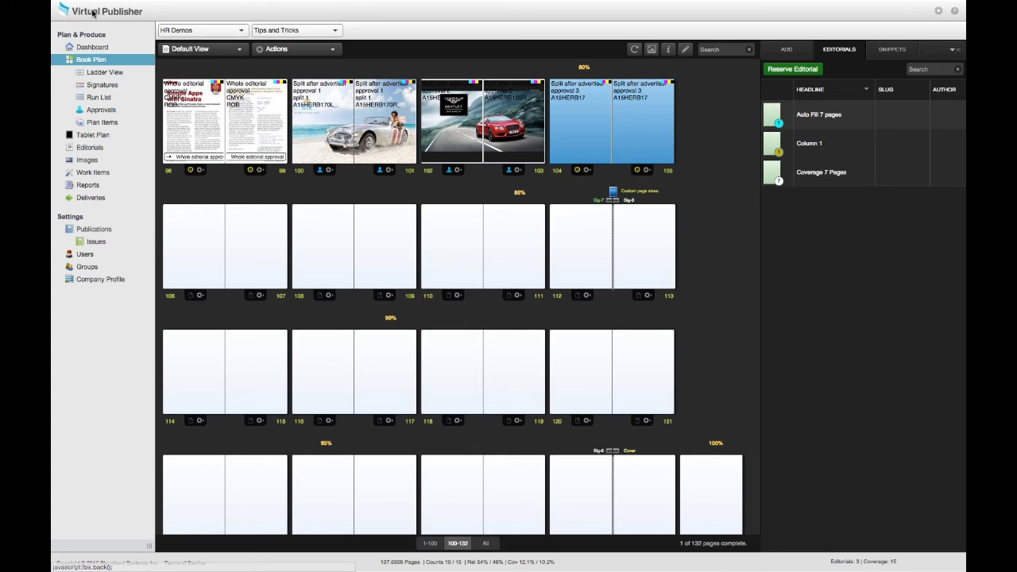
Inspect the HR Demos Editorial Creation approval cycle, then close it and reopen the Book Plan
{"action": "left_click", "coordinate": [92, 230]}
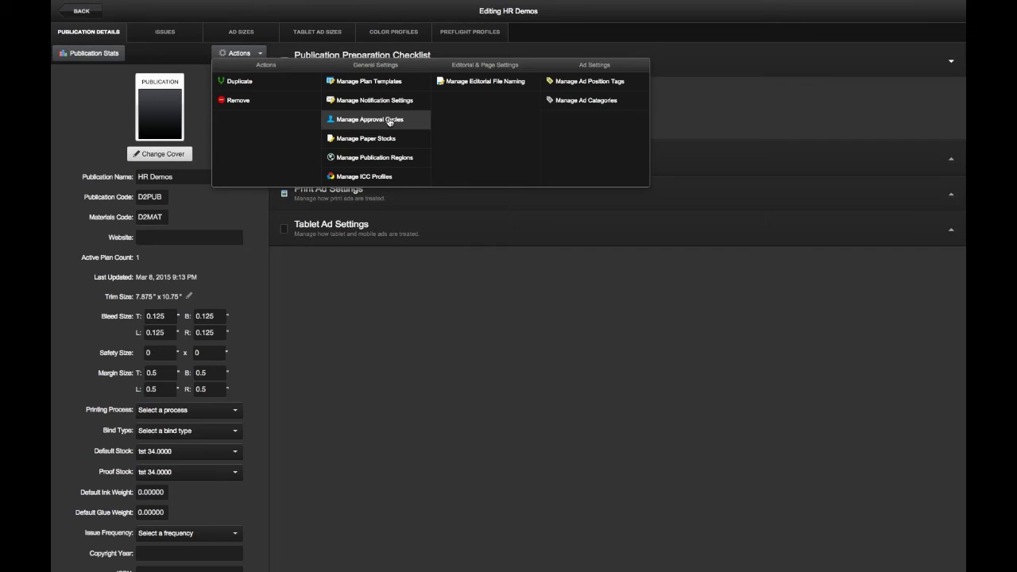
{"action": "left_click", "coordinate": [390, 121]}
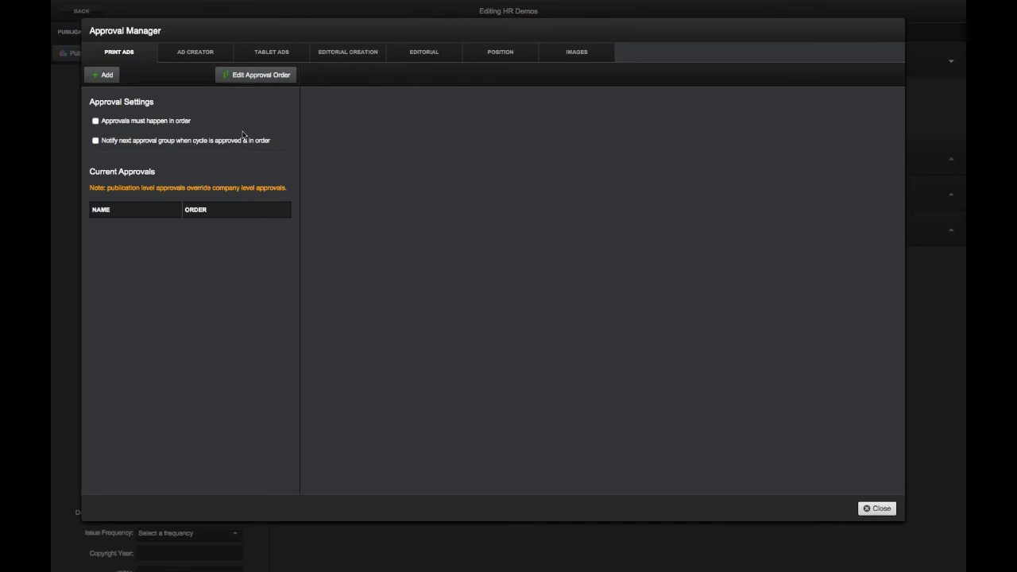
{"action": "left_click", "coordinate": [344, 57]}
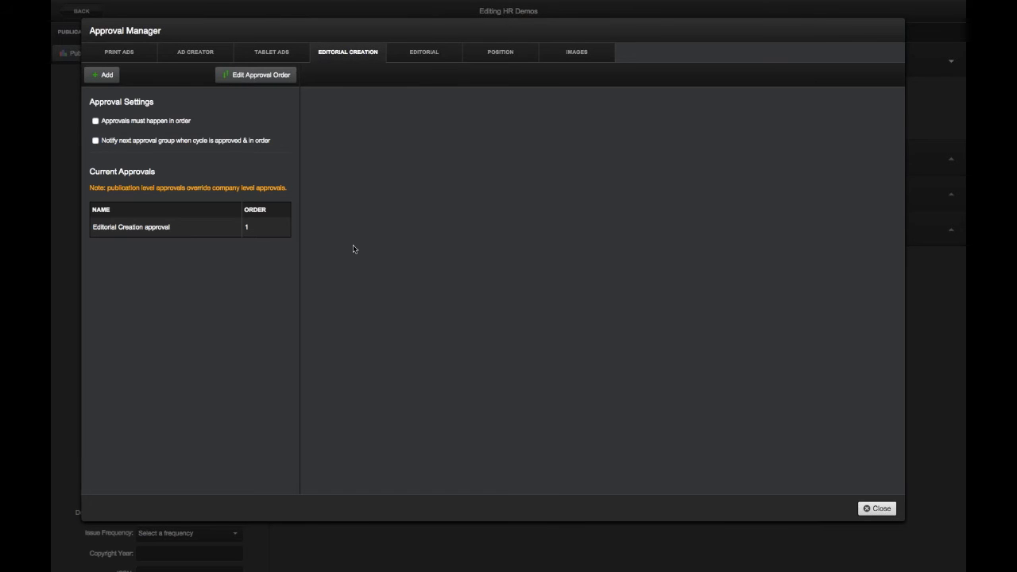
{"action": "left_click", "coordinate": [266, 229]}
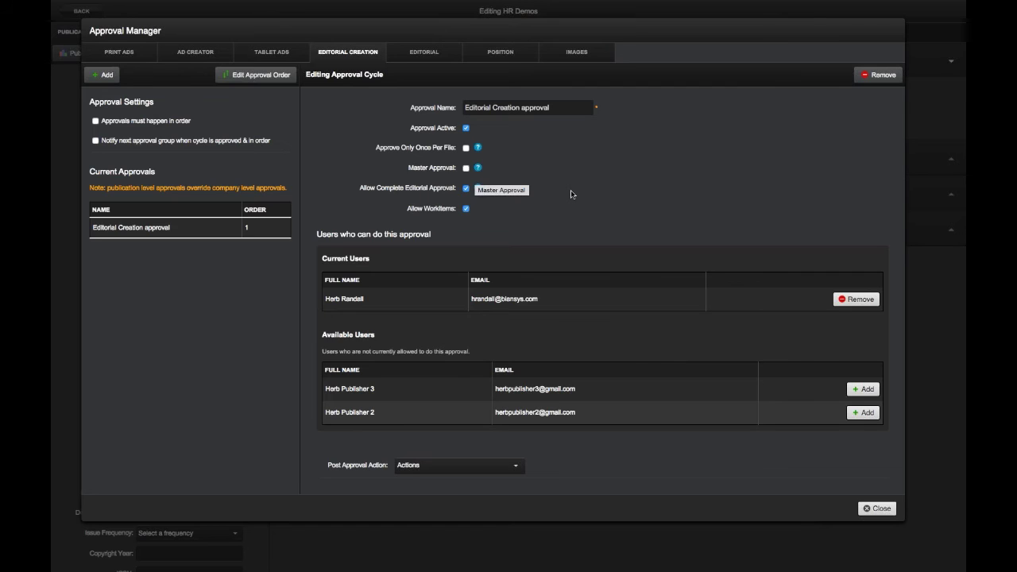
{"action": "left_click", "coordinate": [875, 511]}
{"action": "left_click", "coordinate": [80, 11]}
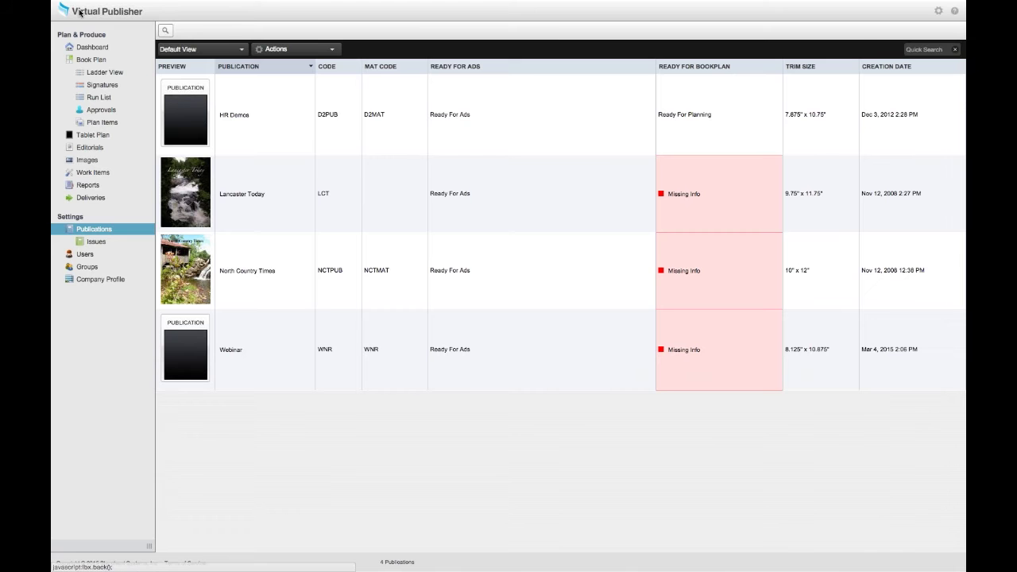
{"action": "left_click", "coordinate": [93, 62]}
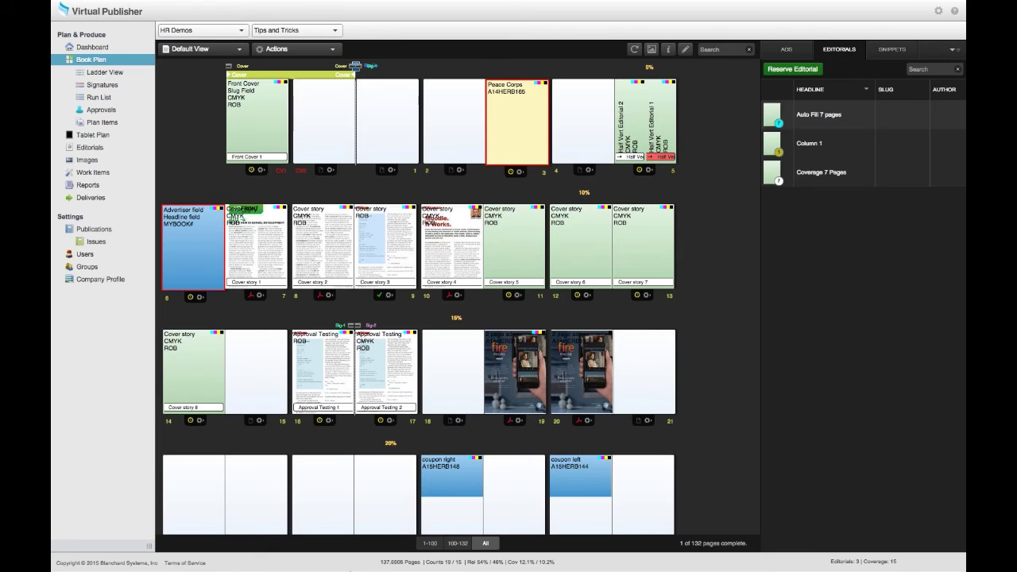
Open the 98–99 Sinatra spread in the 100–132 range to check page 99's status, then back out
{"action": "left_click", "coordinate": [458, 543]}
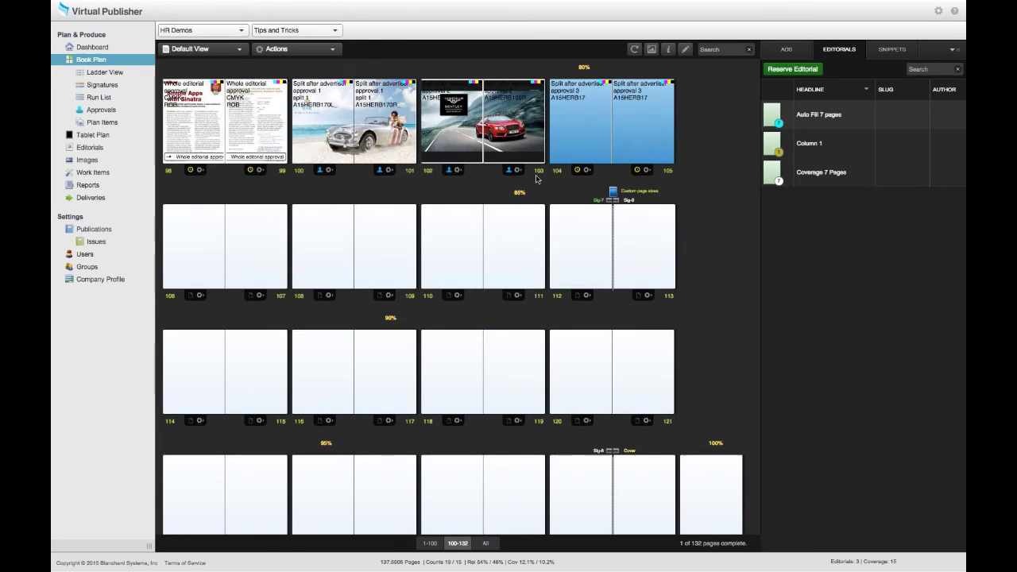
{"action": "double_click", "coordinate": [210, 128]}
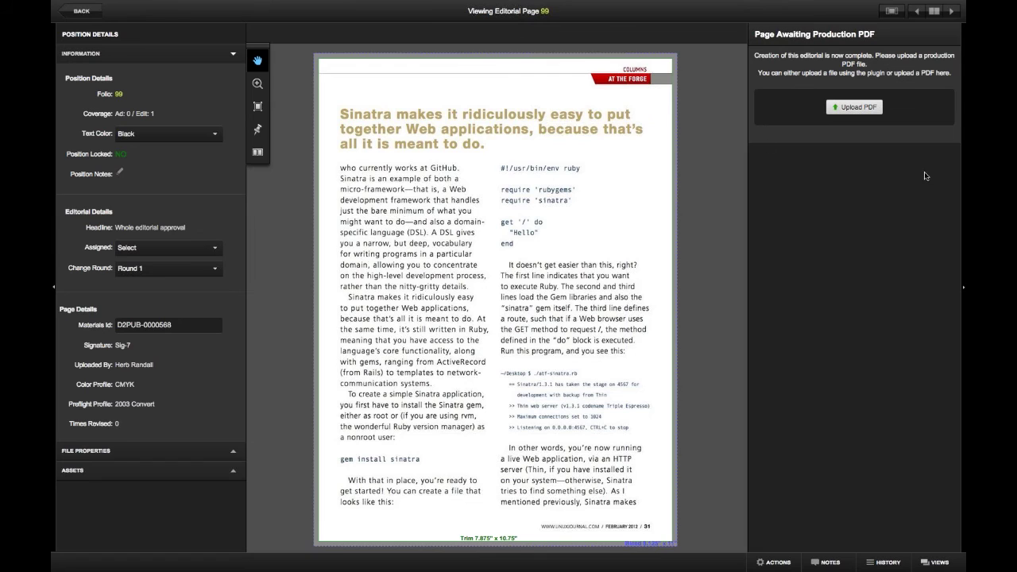
{"action": "left_click", "coordinate": [79, 13]}
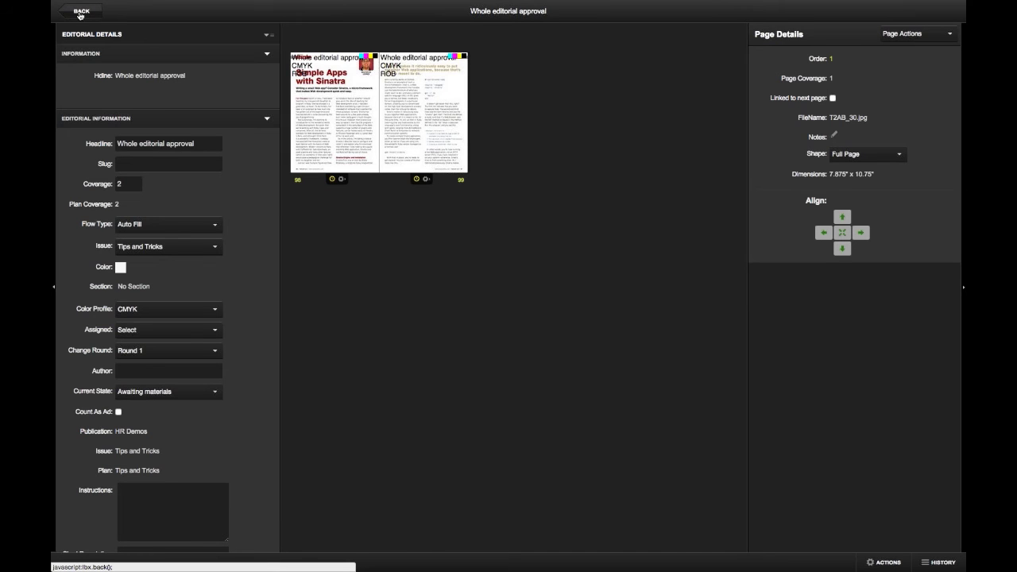
{"action": "left_click", "coordinate": [79, 14]}
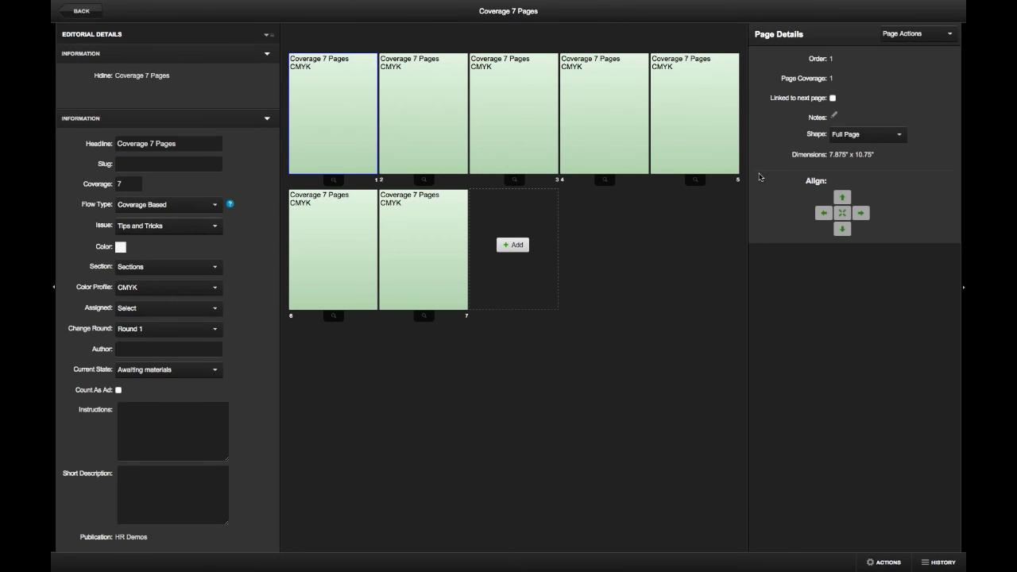
Archive the Coverage 7 Pages editorial from the Actions menu
{"action": "left_click", "coordinate": [895, 562]}
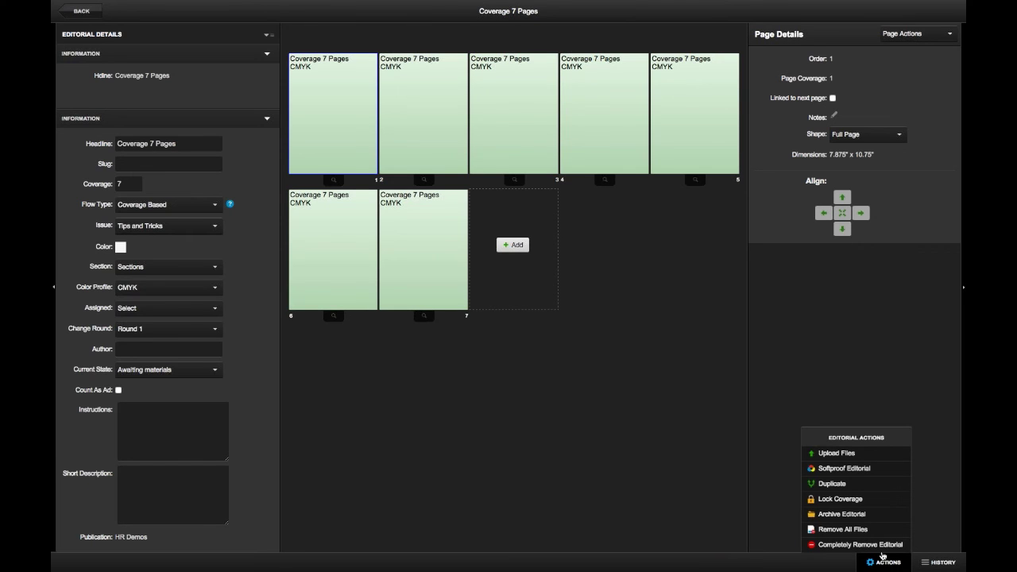
{"action": "left_click", "coordinate": [858, 515]}
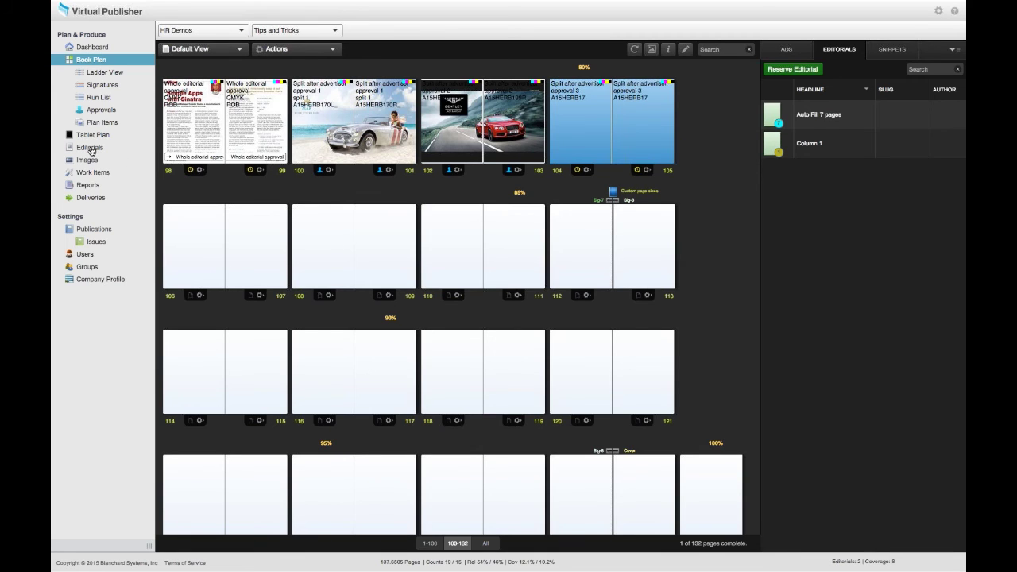
Filter the Editorials list by status to show only Archived editorials
{"action": "left_click", "coordinate": [91, 149]}
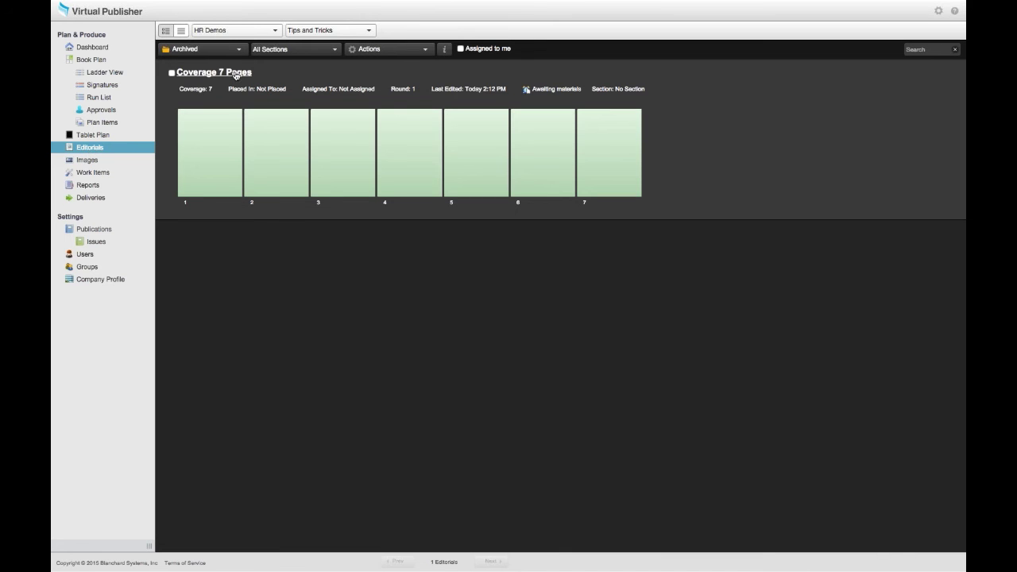
{"action": "left_click", "coordinate": [205, 50]}
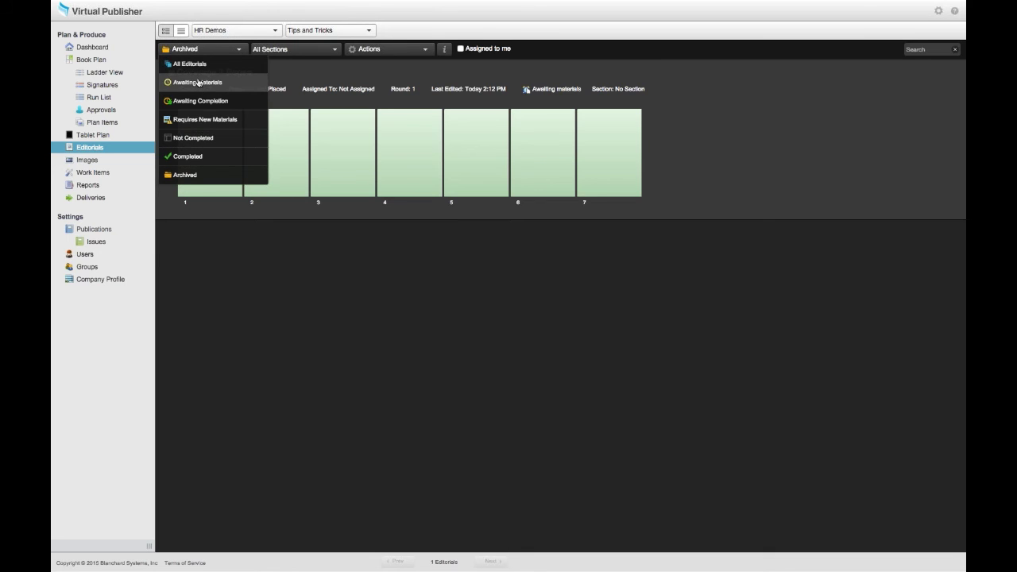
{"action": "left_click", "coordinate": [197, 64]}
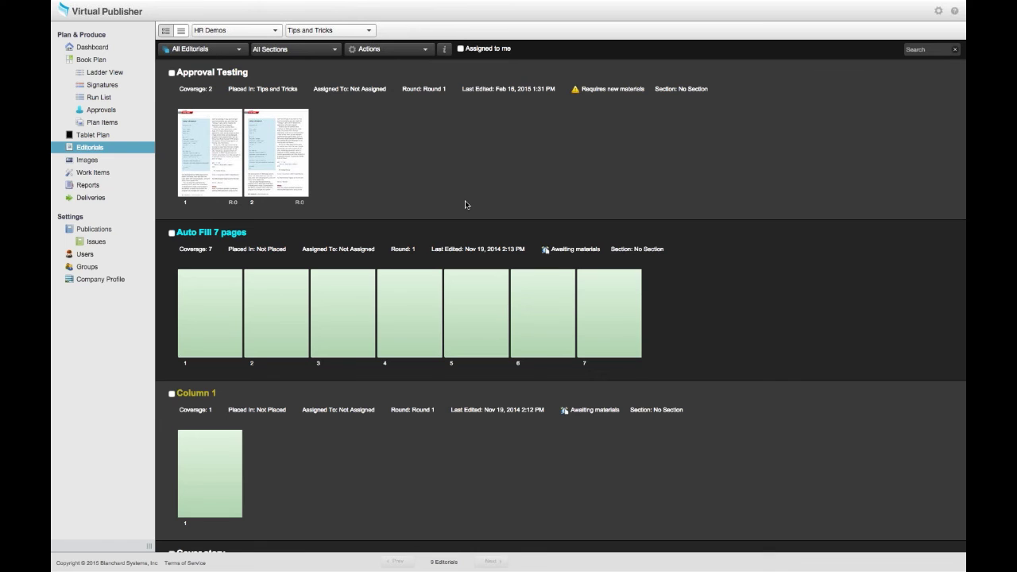
{"action": "scroll", "coordinate": [538, 231], "scroll_direction": "down", "scroll_amount": 3}
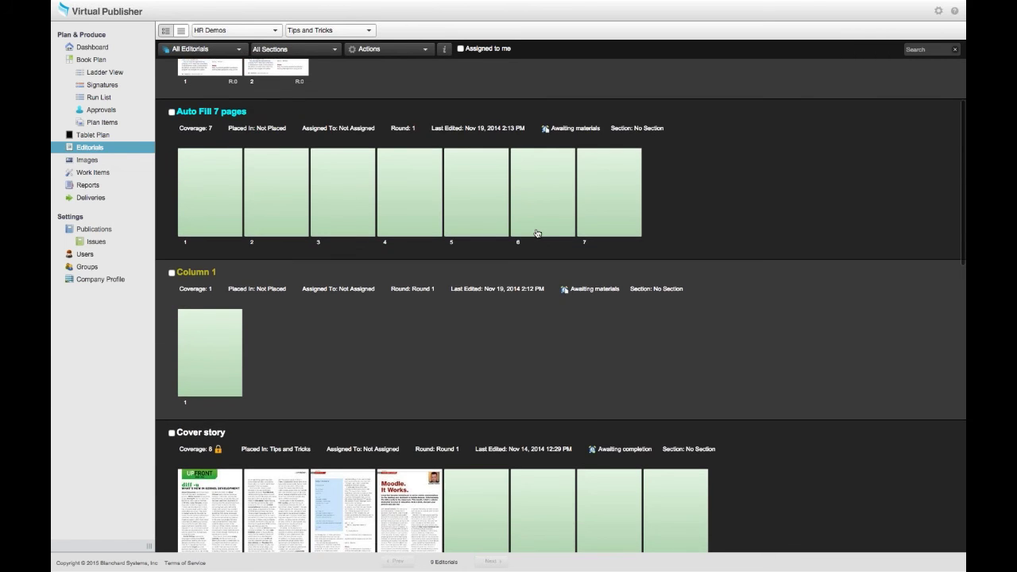
{"action": "scroll", "coordinate": [536, 234], "scroll_direction": "down", "scroll_amount": 8}
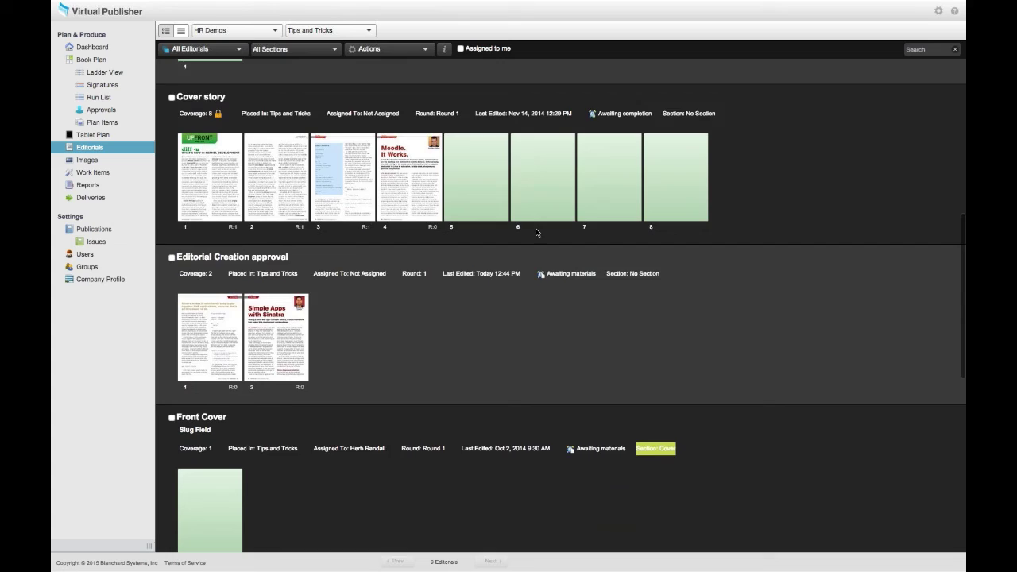
{"action": "scroll", "coordinate": [537, 232], "scroll_direction": "down", "scroll_amount": 12}
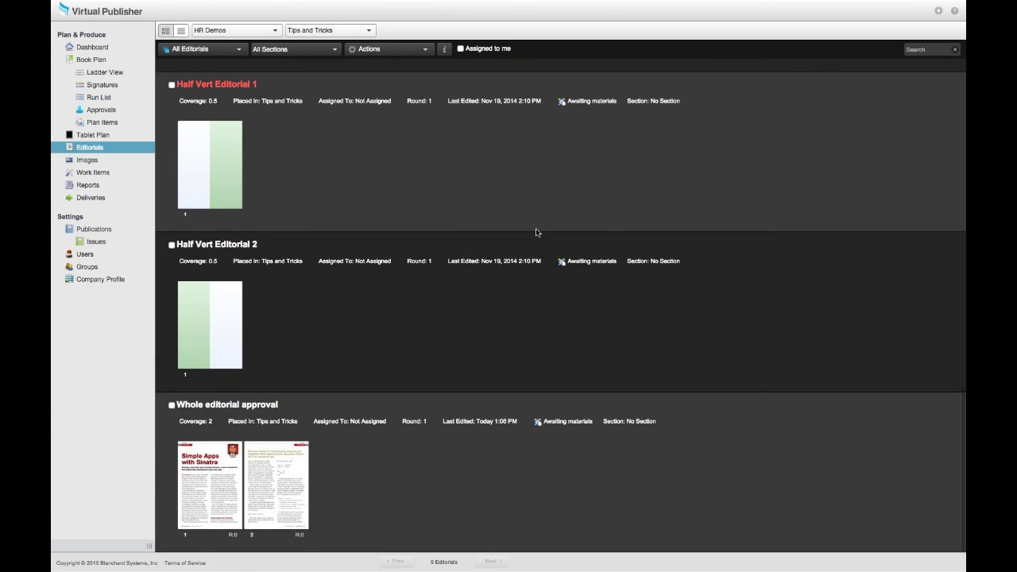
{"action": "scroll", "coordinate": [536, 232], "scroll_direction": "up", "scroll_amount": 20}
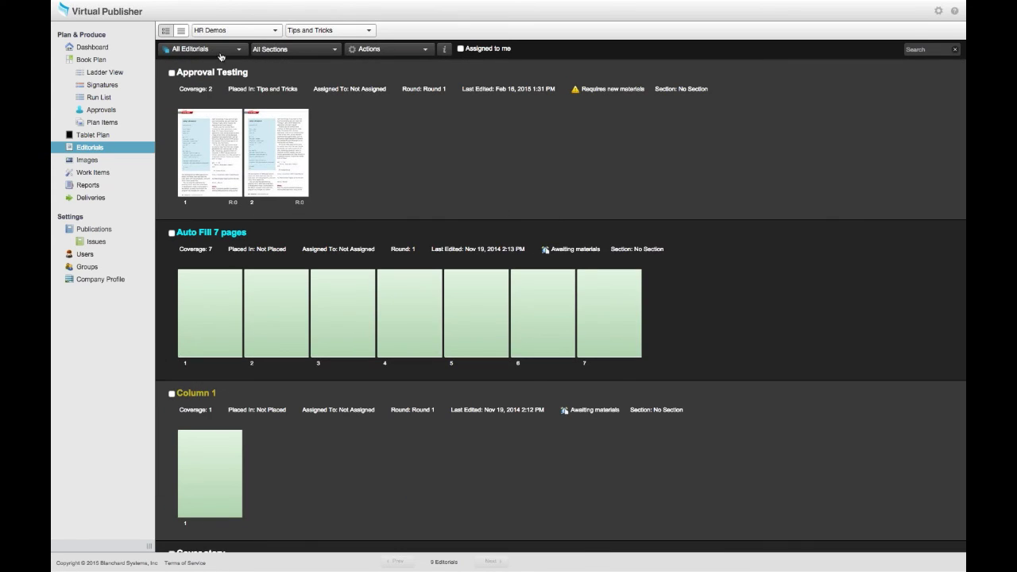
{"action": "left_click", "coordinate": [220, 56]}
{"action": "left_click", "coordinate": [215, 182]}
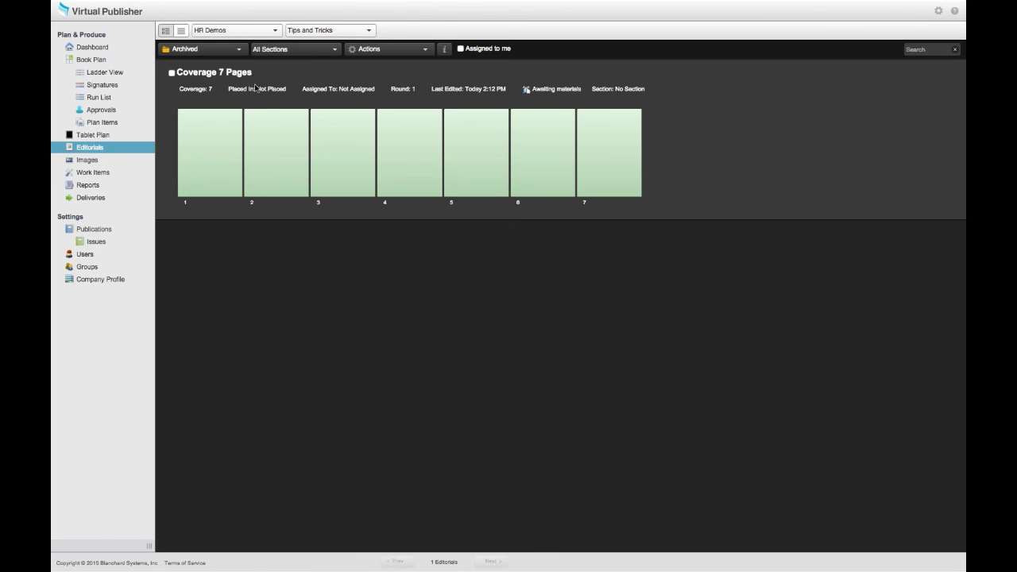
From the All Editorials list, archive the Auto Fill 7 pages and Column 1 editorials
{"action": "left_click", "coordinate": [194, 53]}
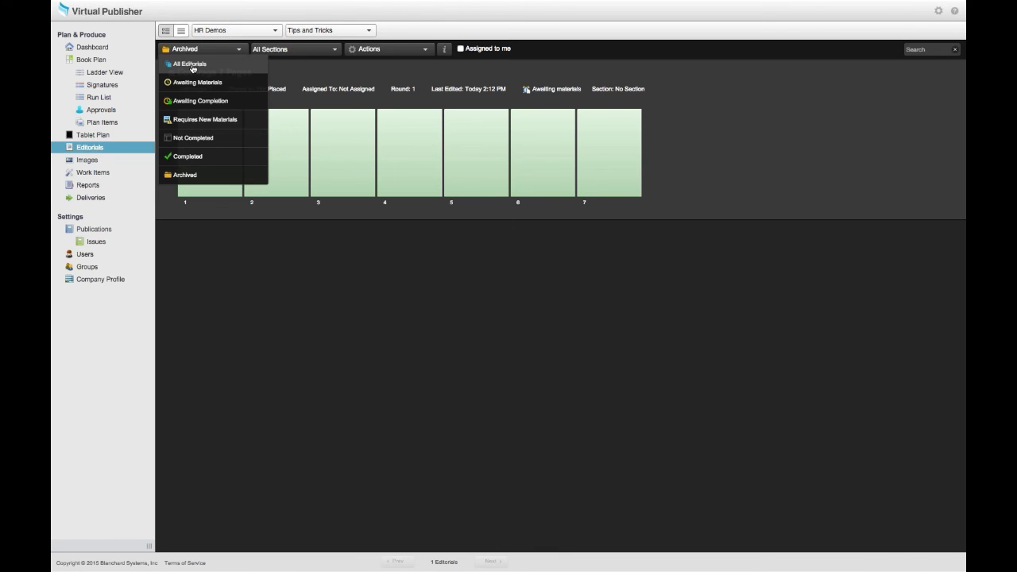
{"action": "left_click", "coordinate": [191, 66]}
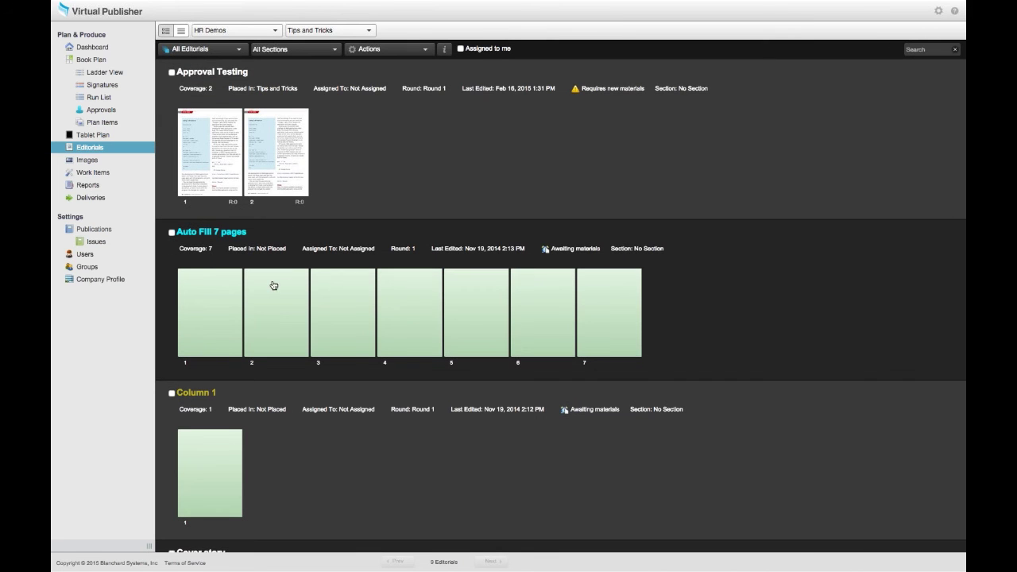
{"action": "left_click", "coordinate": [171, 232]}
{"action": "left_click", "coordinate": [414, 50]}
{"action": "left_click", "coordinate": [414, 51]}
{"action": "left_click", "coordinate": [172, 393]}
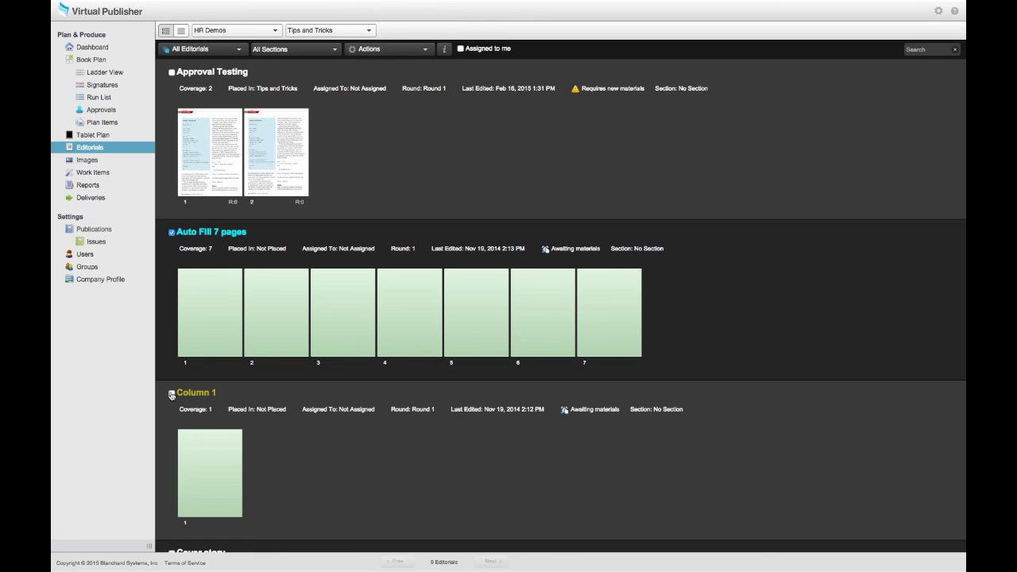
{"action": "left_click", "coordinate": [390, 53]}
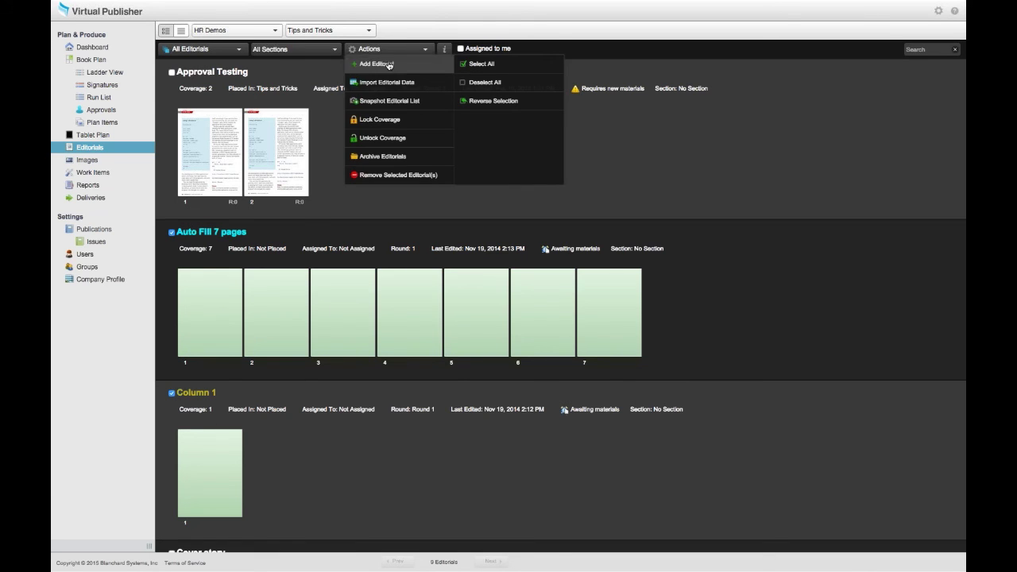
{"action": "left_click", "coordinate": [392, 162]}
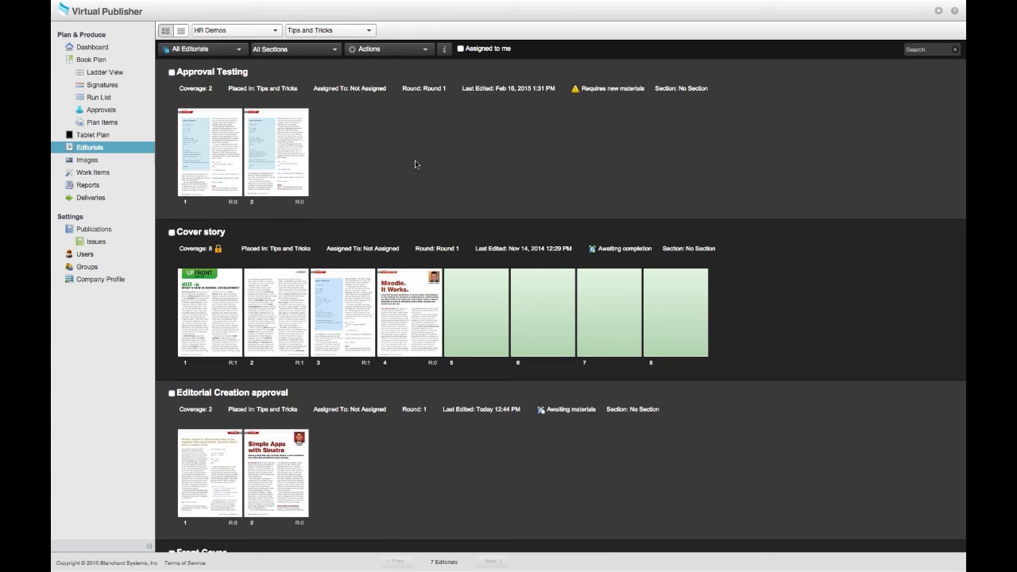
{"action": "scroll", "coordinate": [415, 164], "scroll_direction": "down", "scroll_amount": 10}
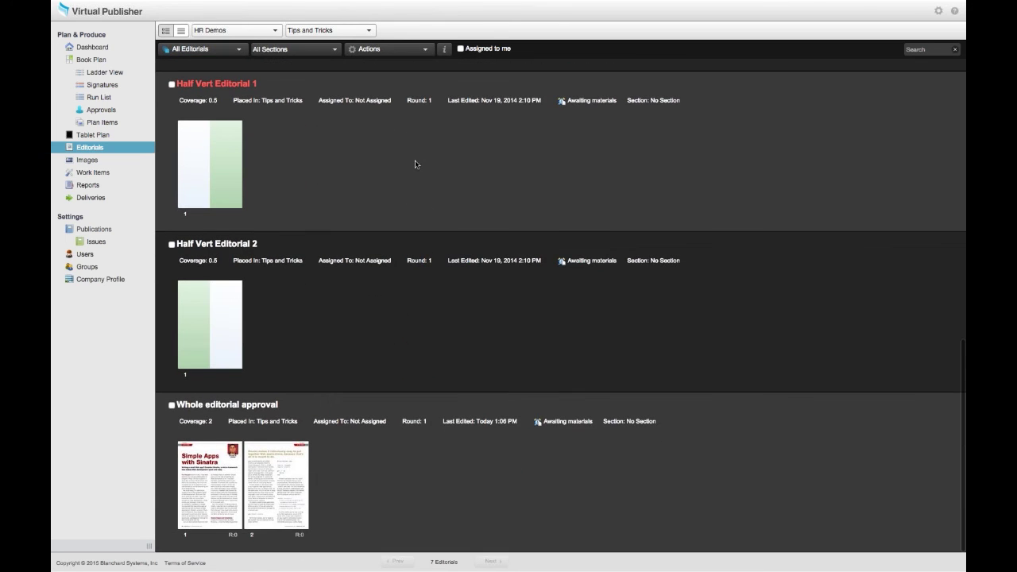
{"action": "scroll", "coordinate": [415, 165], "scroll_direction": "up", "scroll_amount": 10}
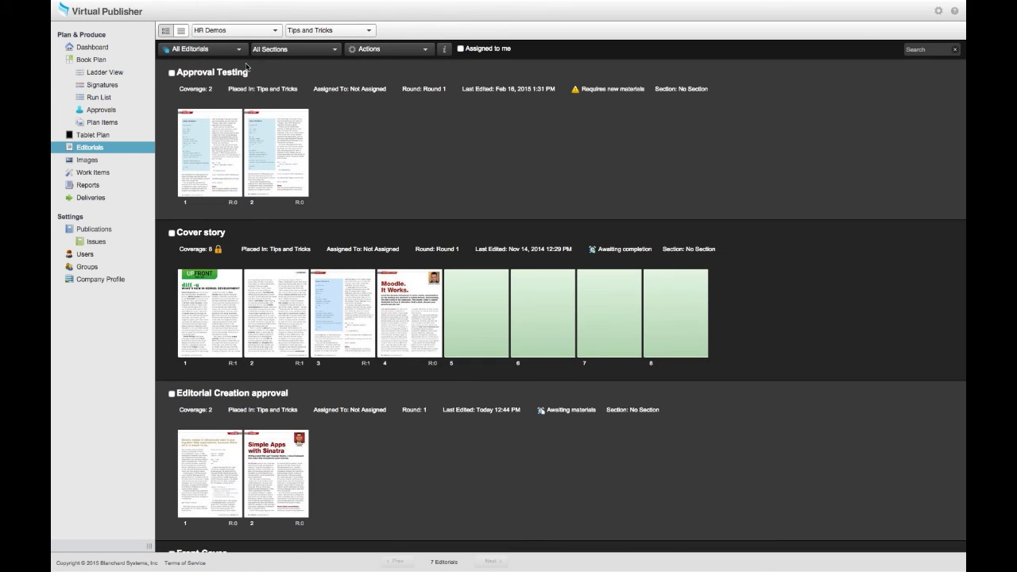
Filter to Archived editorials and un-archive Auto Fill 7 pages and Coverage 7 Pages
{"action": "left_click", "coordinate": [222, 50]}
{"action": "scroll", "coordinate": [220, 182], "scroll_direction": "down", "scroll_amount": 1}
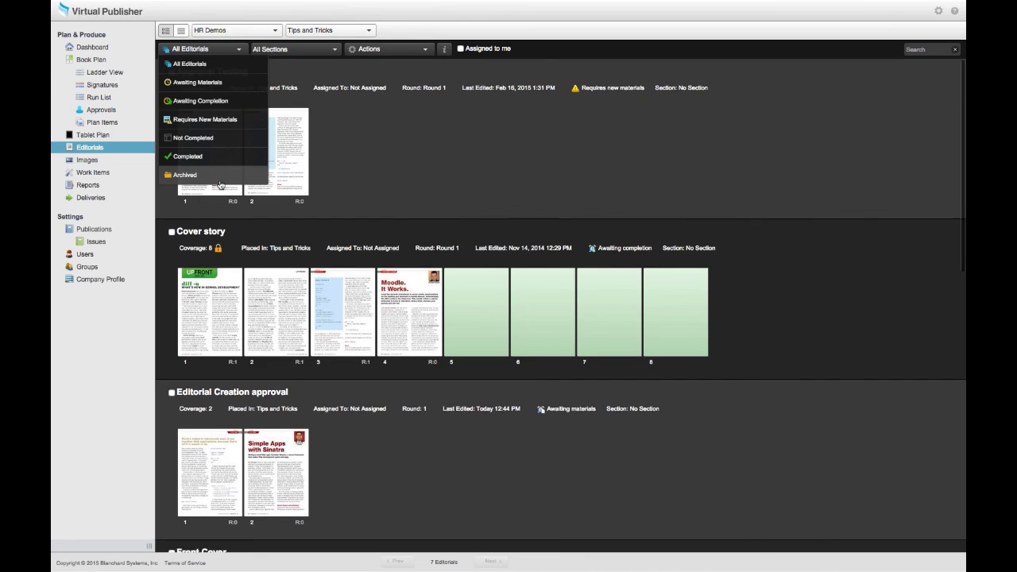
{"action": "left_click", "coordinate": [219, 179]}
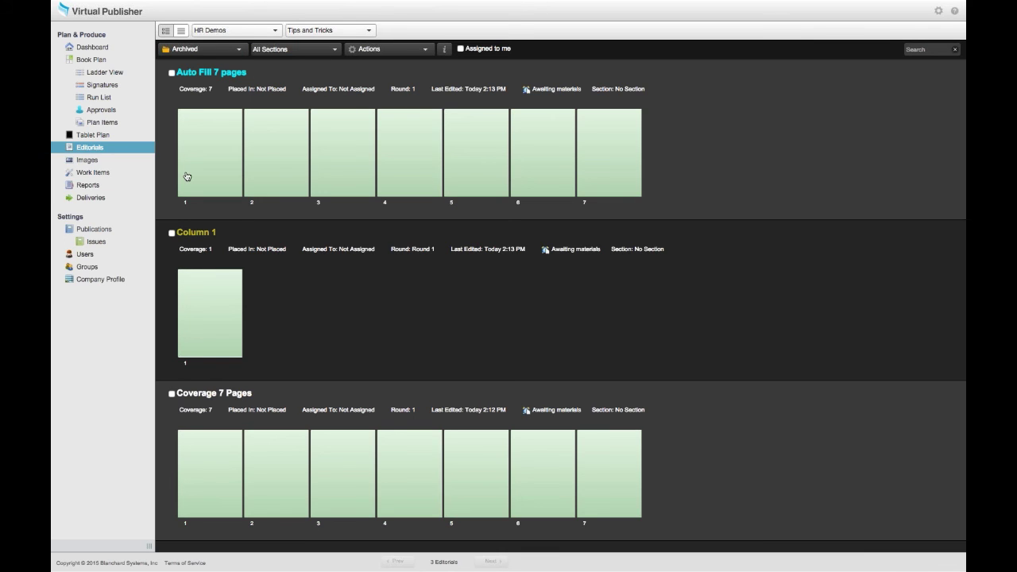
{"action": "left_click", "coordinate": [170, 73]}
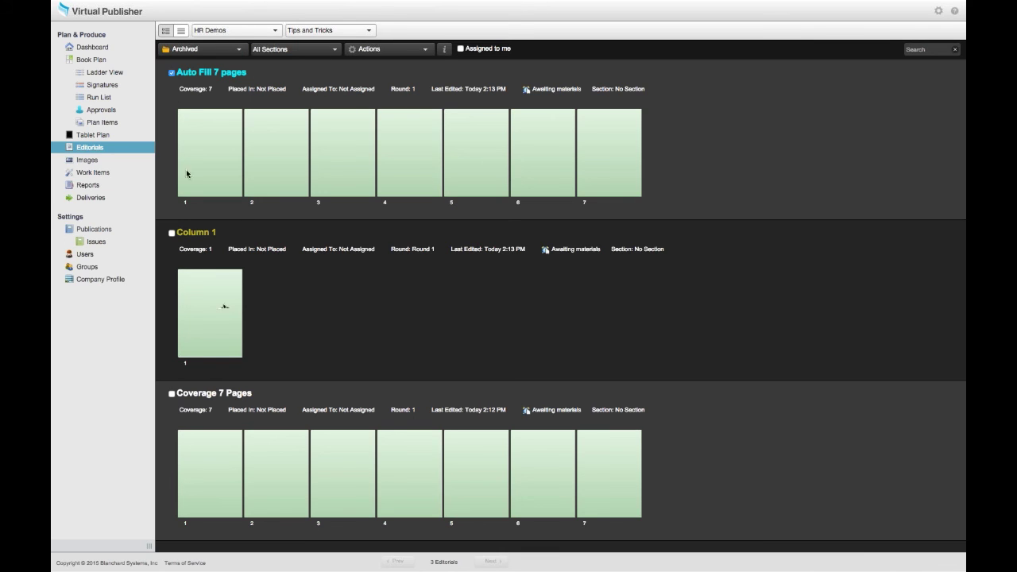
{"action": "left_click", "coordinate": [172, 394]}
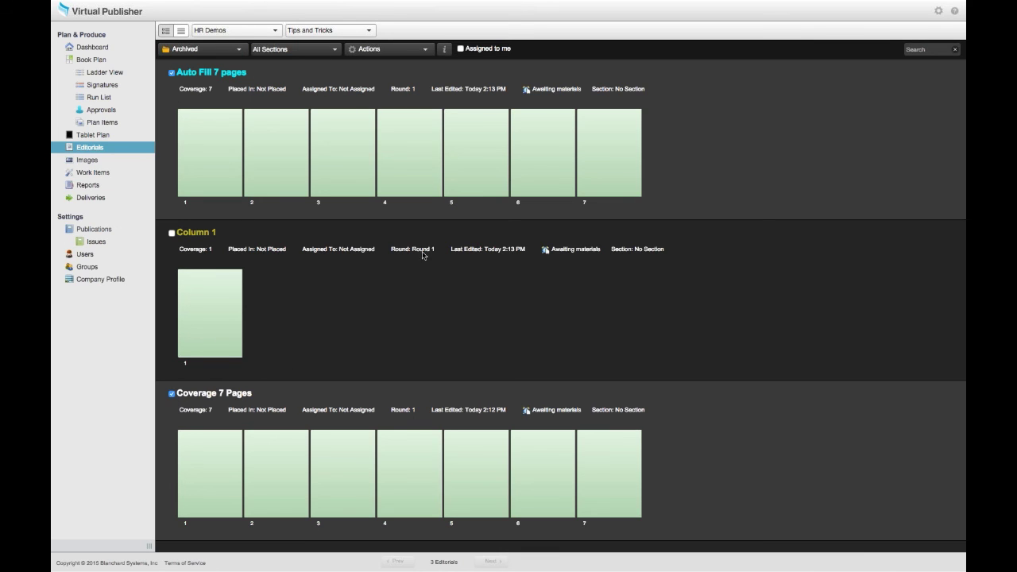
{"action": "left_click", "coordinate": [395, 52]}
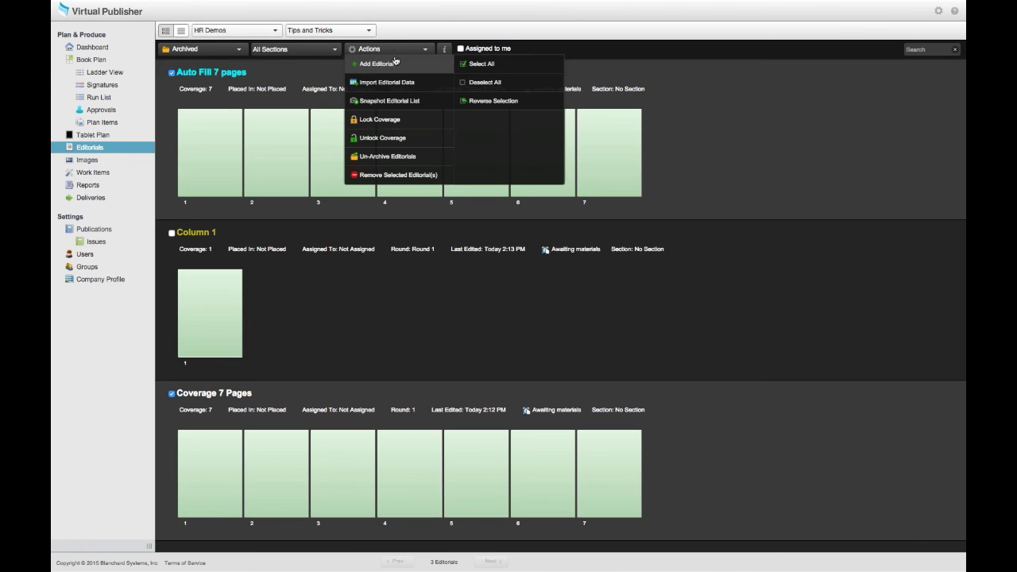
{"action": "left_click", "coordinate": [423, 158]}
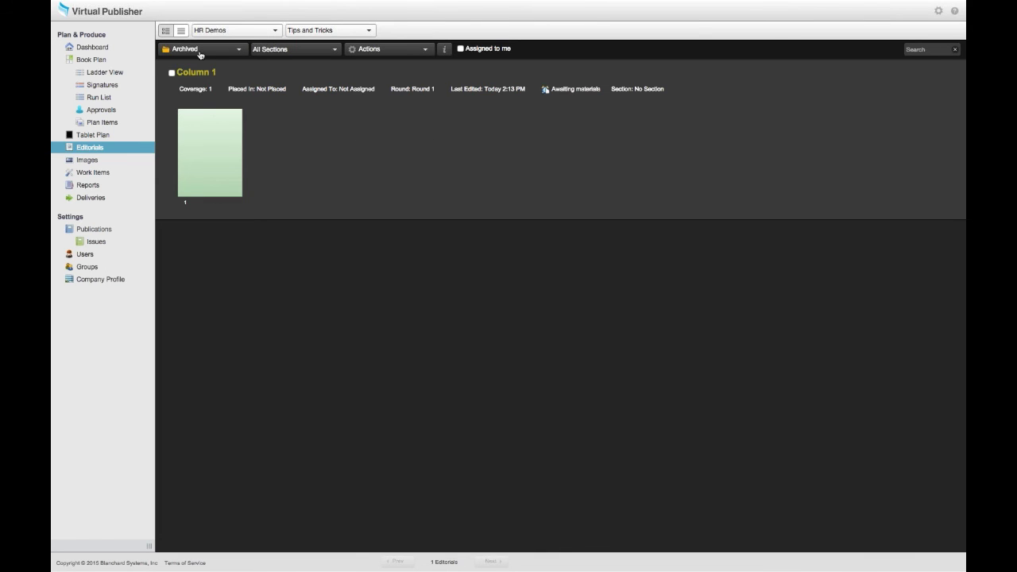
Switch the filter back to All Editorials and check the restored list
{"action": "left_click", "coordinate": [199, 52]}
{"action": "left_click", "coordinate": [195, 65]}
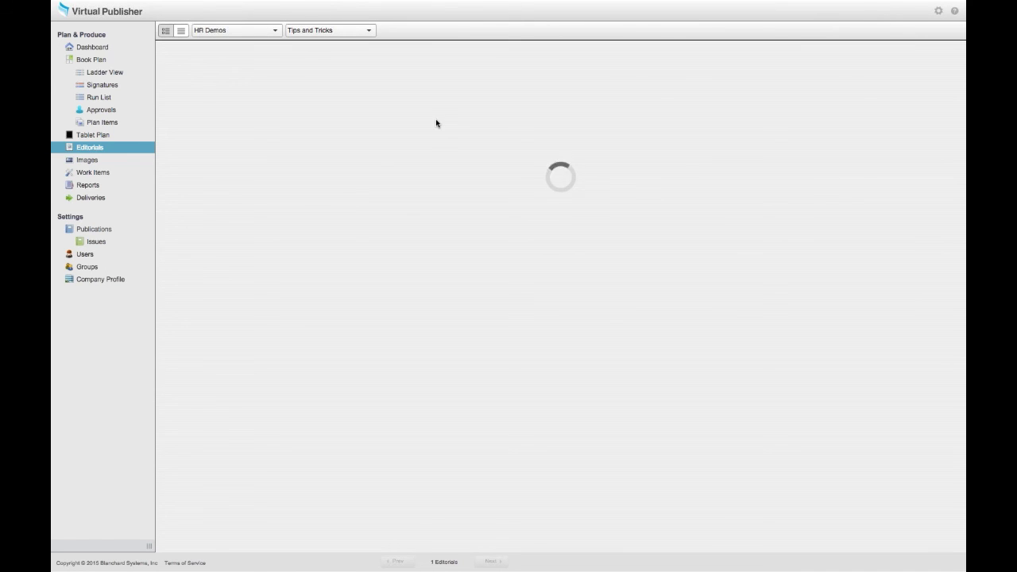
{"action": "scroll", "coordinate": [451, 200], "scroll_direction": "down", "scroll_amount": 10}
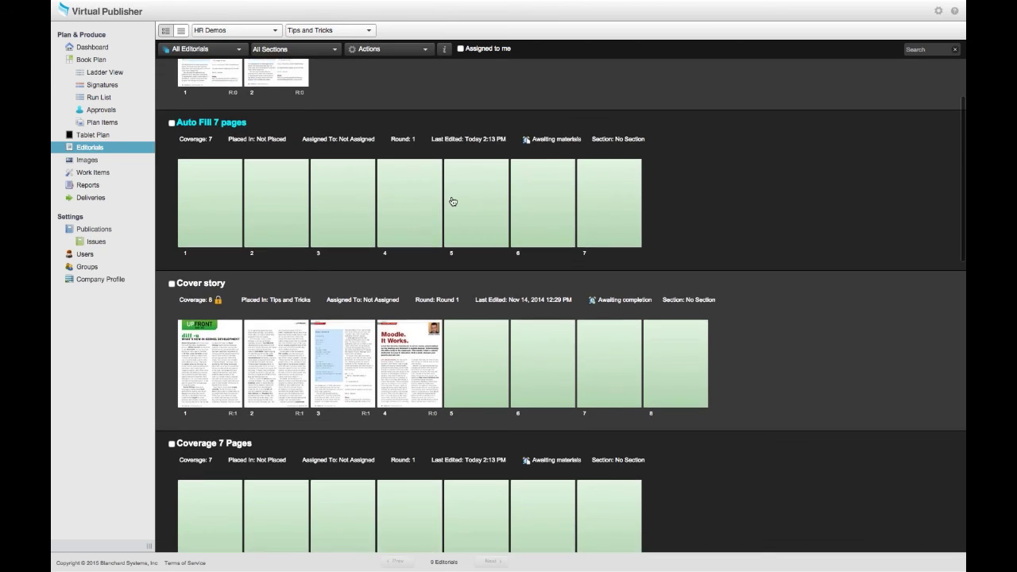
{"action": "scroll", "coordinate": [390, 253], "scroll_direction": "up", "scroll_amount": 5}
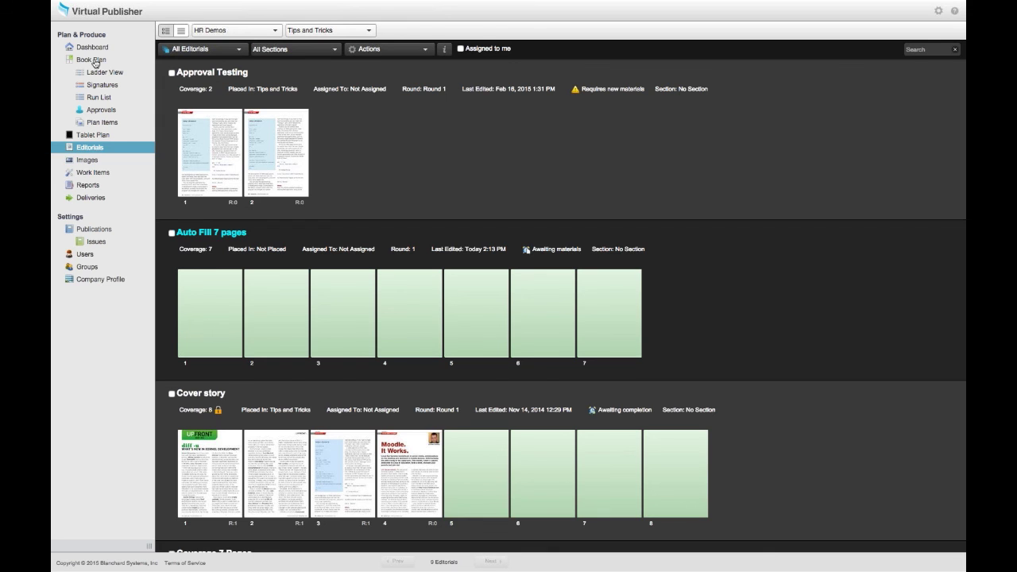
Open the Book Plan and show the 100-132 page range
{"action": "left_click", "coordinate": [96, 64]}
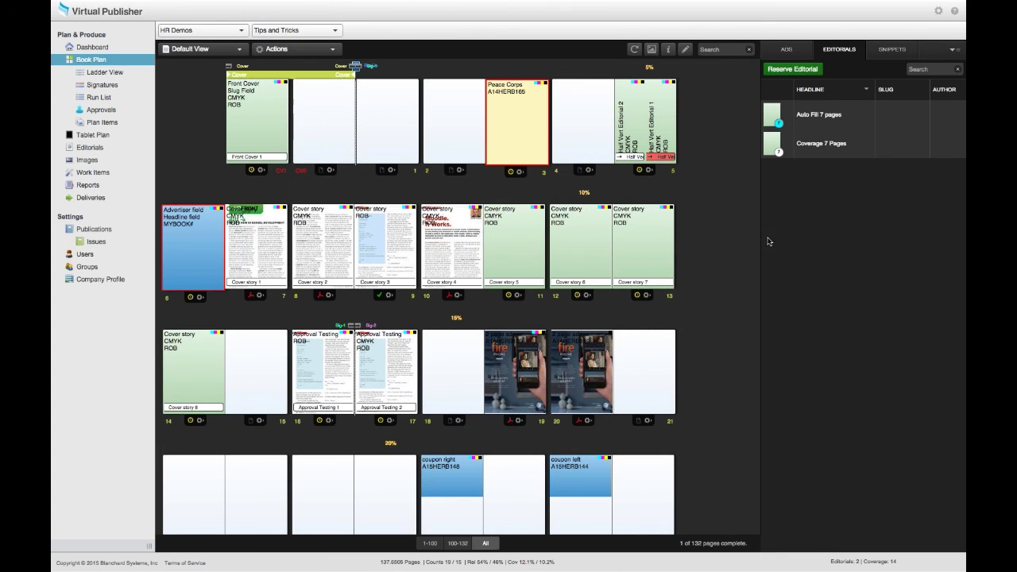
{"action": "scroll", "coordinate": [733, 233], "scroll_direction": "down", "scroll_amount": 5}
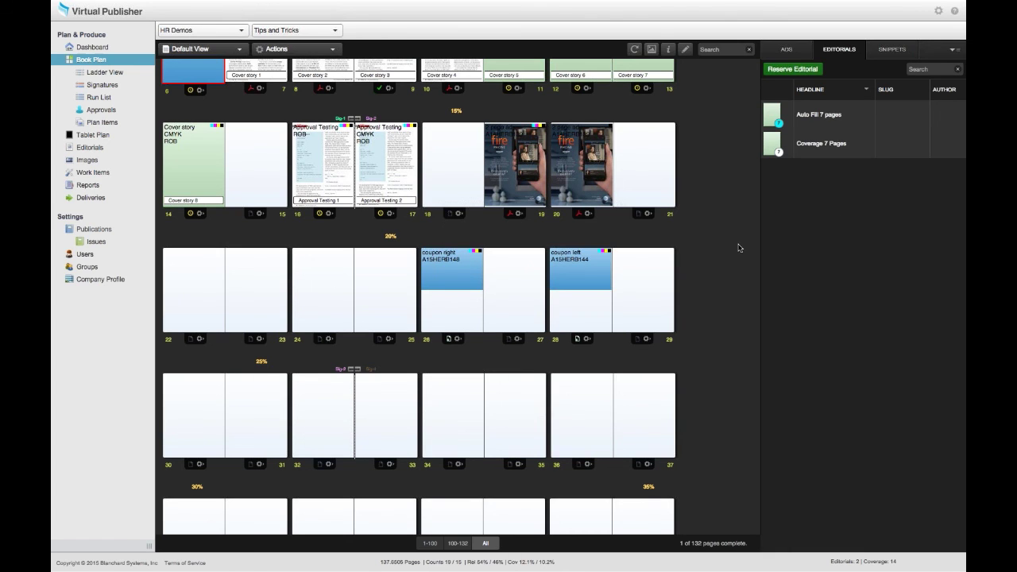
{"action": "scroll", "coordinate": [720, 224], "scroll_direction": "up", "scroll_amount": 3}
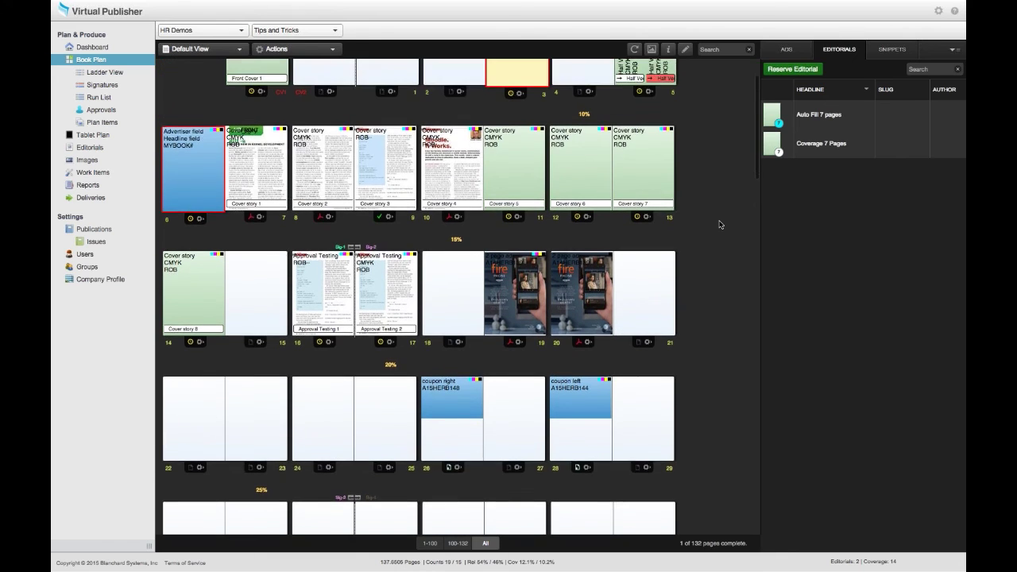
{"action": "scroll", "coordinate": [720, 225], "scroll_direction": "up", "scroll_amount": 2}
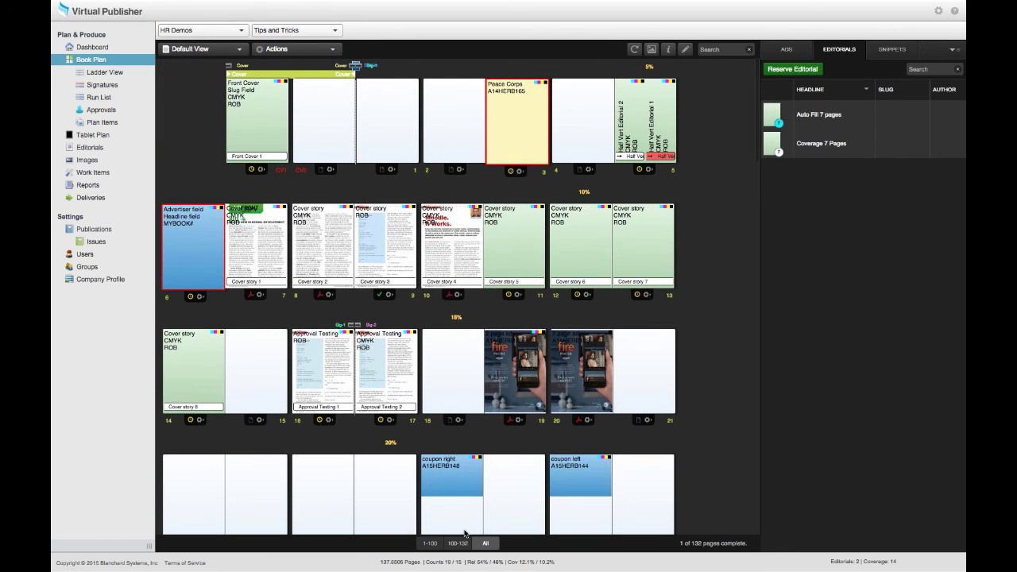
{"action": "left_click", "coordinate": [458, 545]}
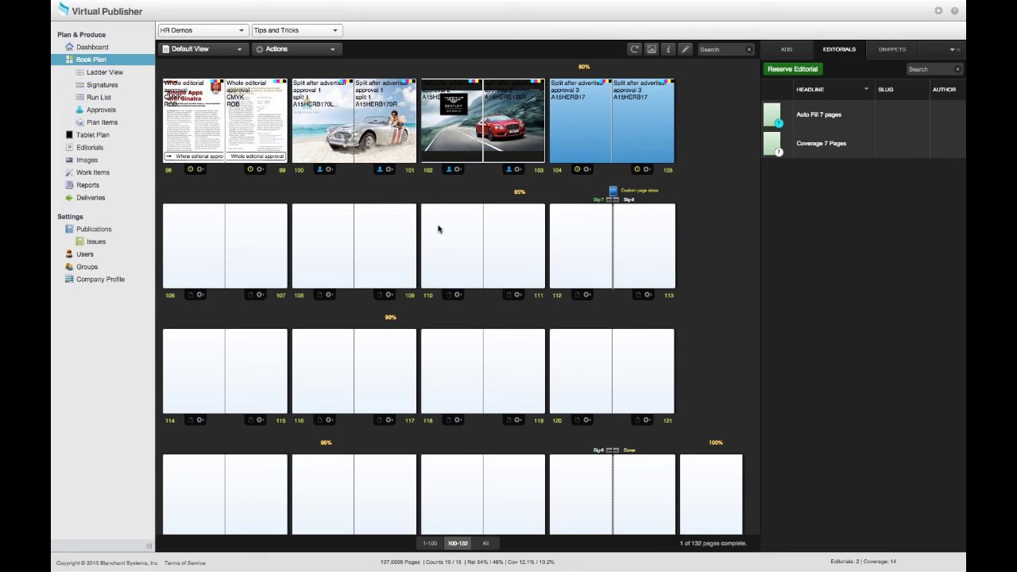
Return to Editorials and scroll through all nine, from Approval Testing to Cover story
{"action": "left_click", "coordinate": [80, 148]}
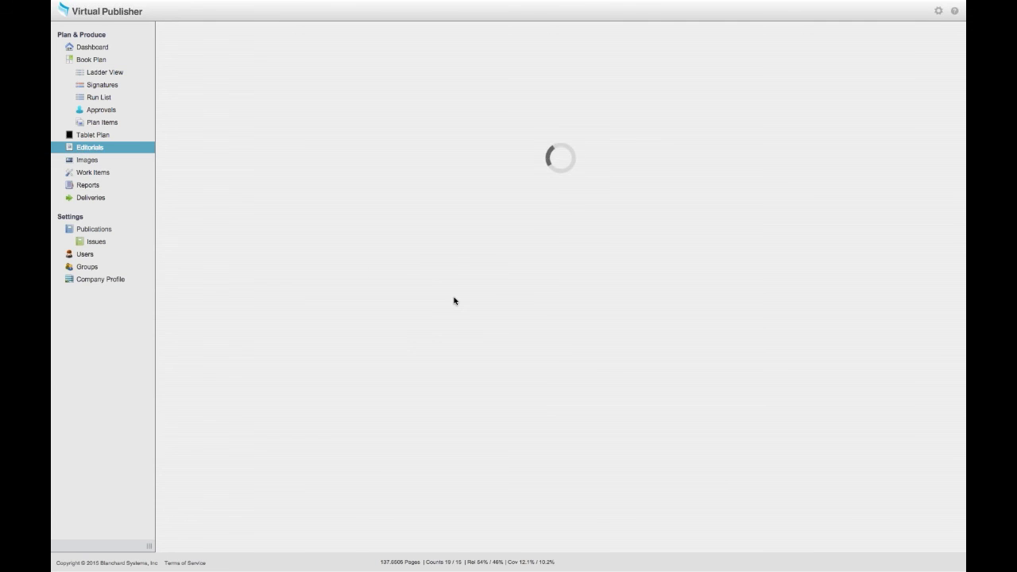
{"action": "scroll", "coordinate": [600, 318], "scroll_direction": "down", "scroll_amount": 10}
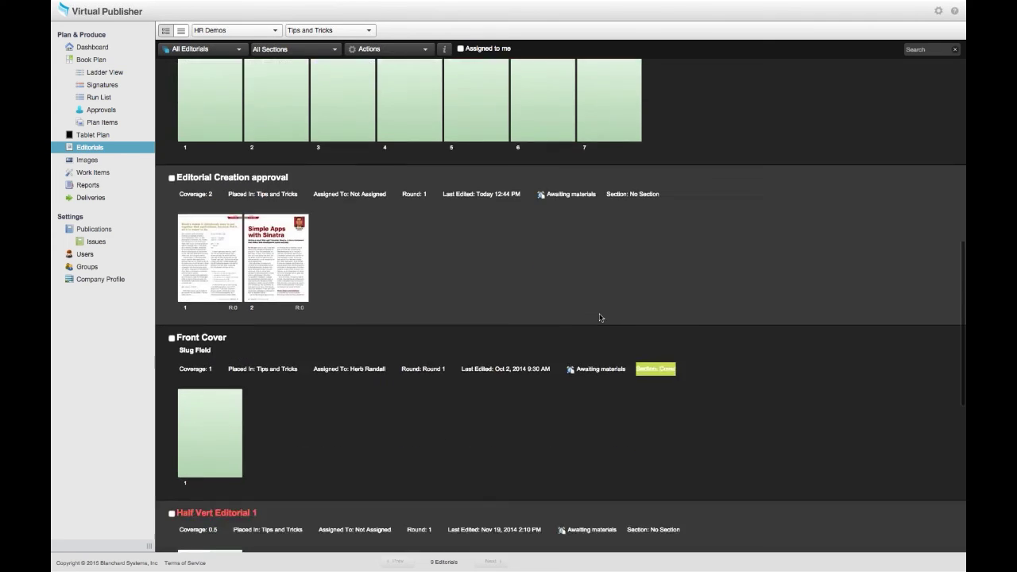
{"action": "scroll", "coordinate": [600, 317], "scroll_direction": "down", "scroll_amount": 3}
{"action": "scroll", "coordinate": [599, 318], "scroll_direction": "up", "scroll_amount": 10}
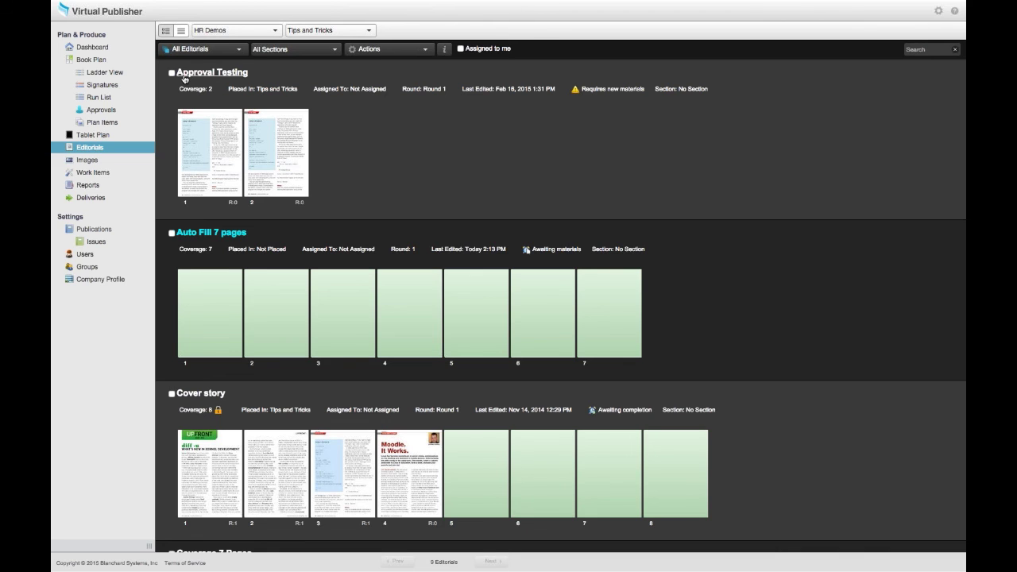
Go back to the Book Plan page
{"action": "left_click", "coordinate": [78, 63]}
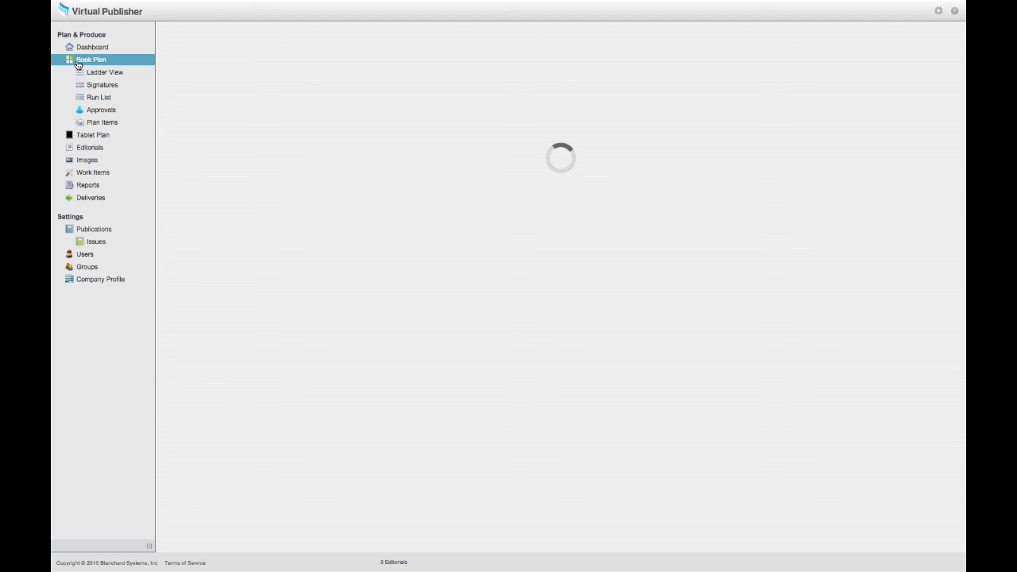